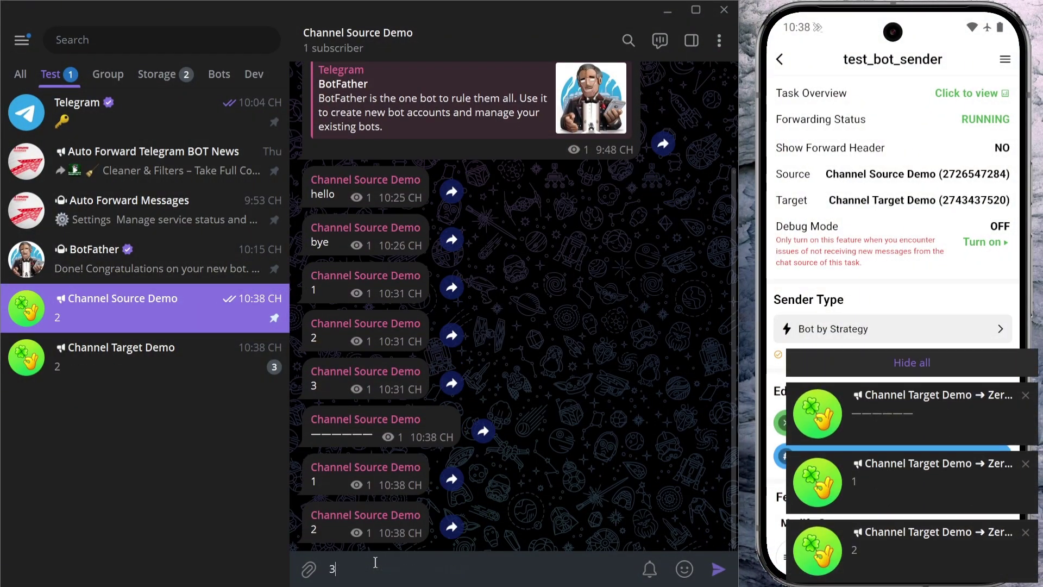
Send test messages 3 to 9 in Channel Source Demo and check they reached Channel Target Demo.
key(Return)
key(4)
key(Return)
key(5)
key(Return)
key(6)
key(Return)
key(7)
key(Return)
key(8)
key(Return)
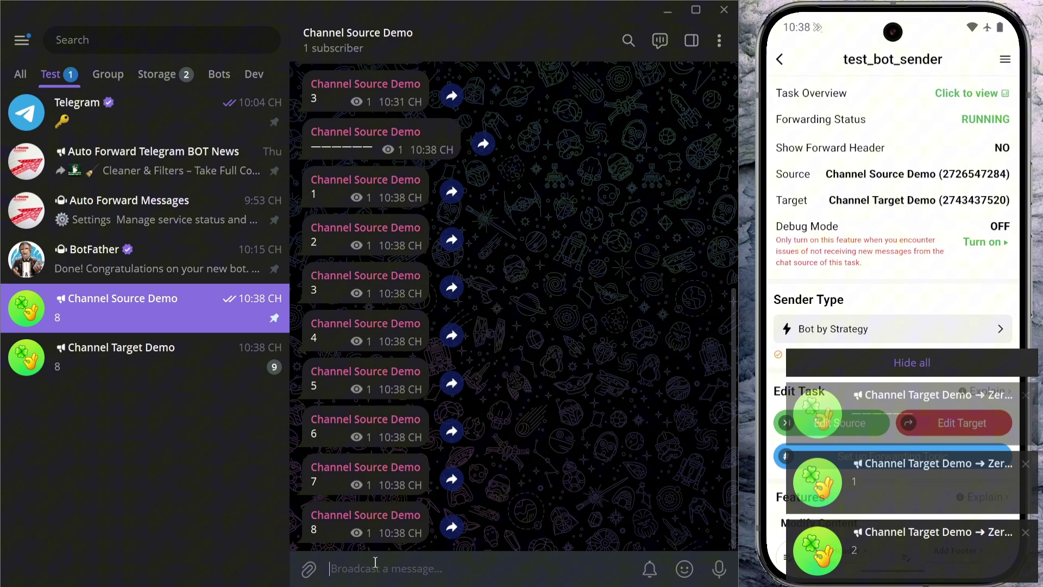
text(9)
key(Return)
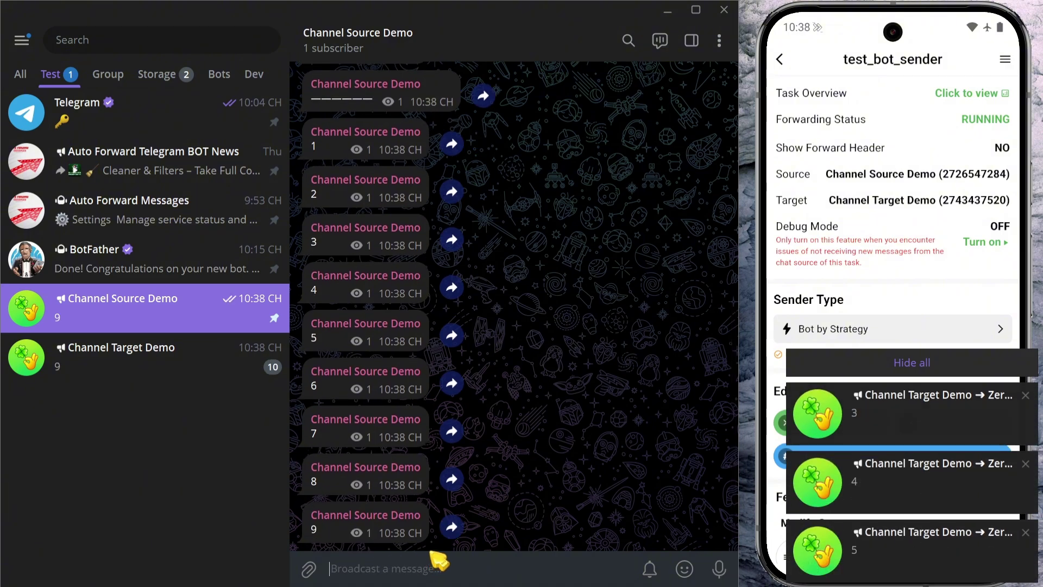
click(216, 355)
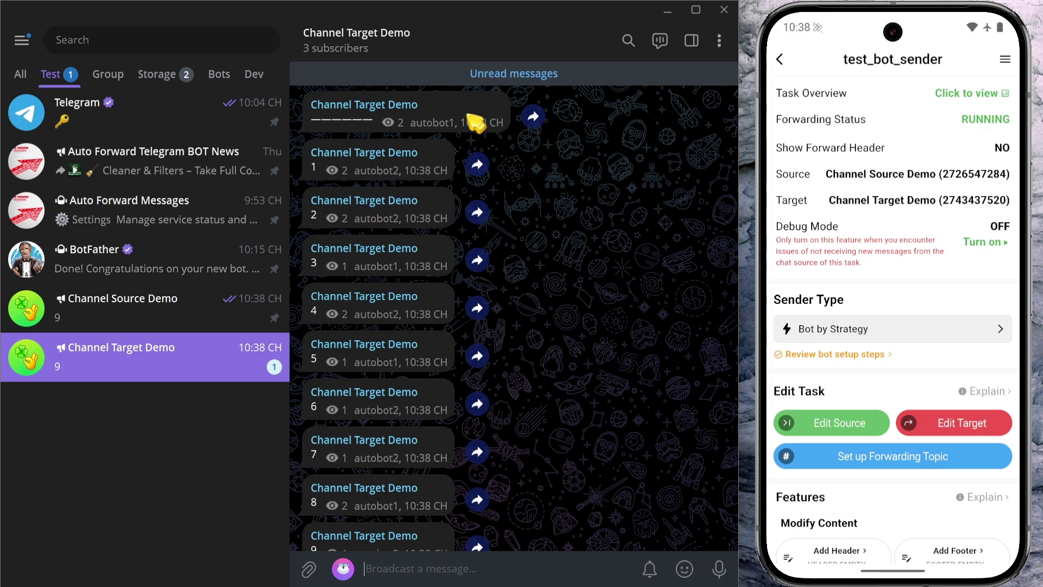
scroll(524, 450, down, 1)
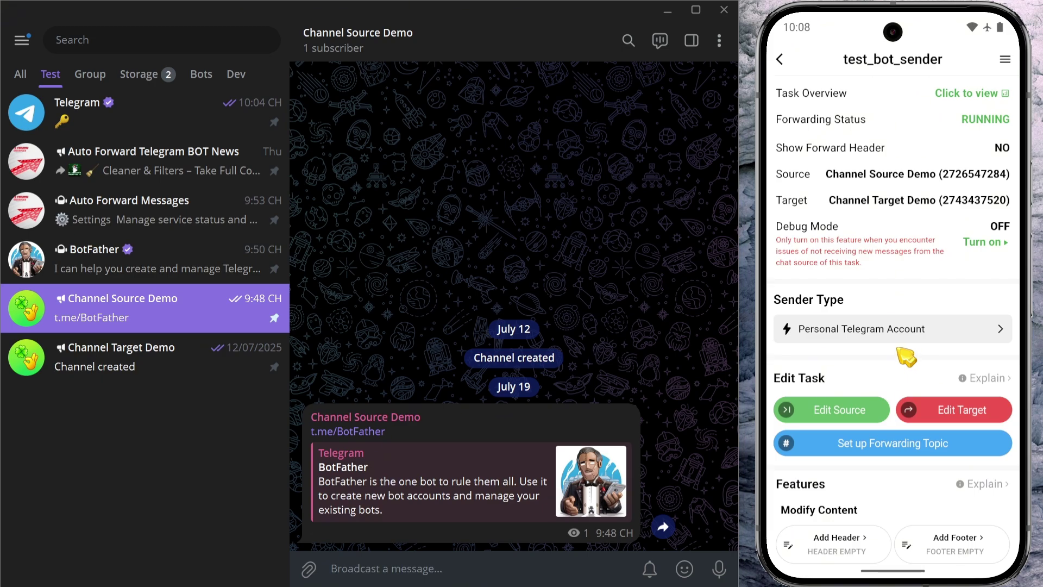
Start adding a bot in Settings > BOT Management and view where the Bot Token comes from.
click(784, 60)
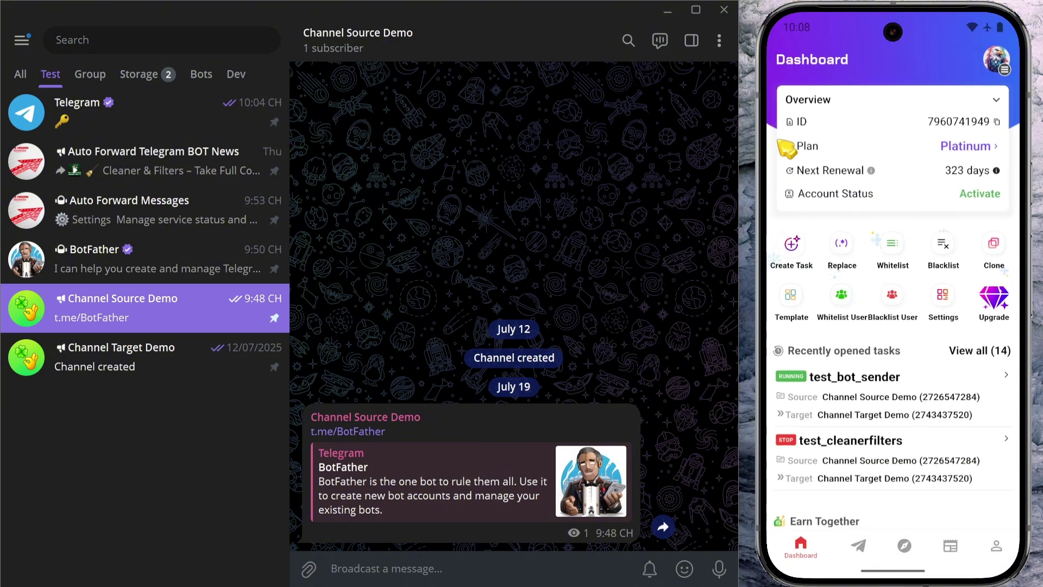
click(945, 302)
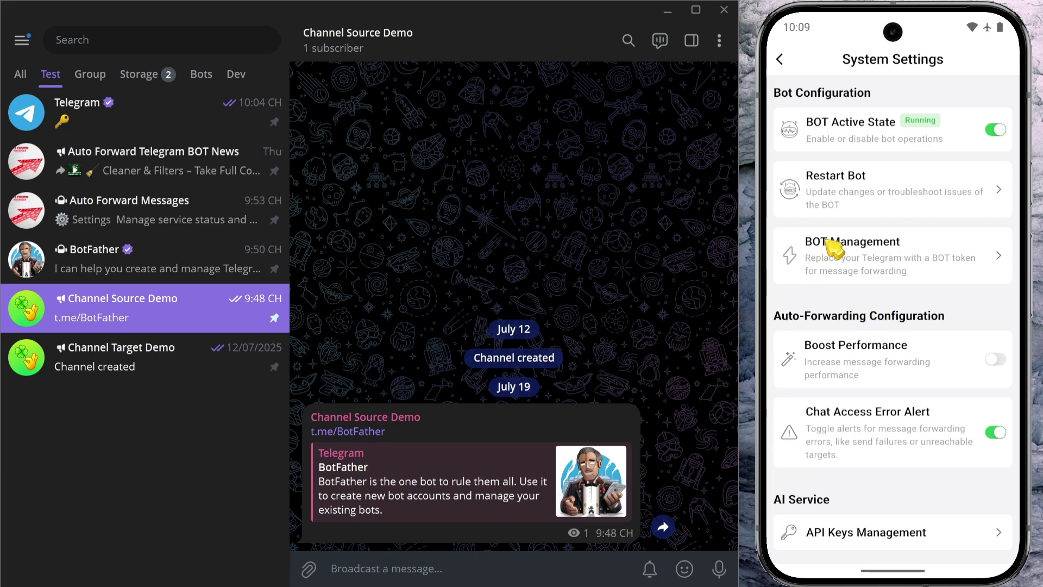
click(855, 250)
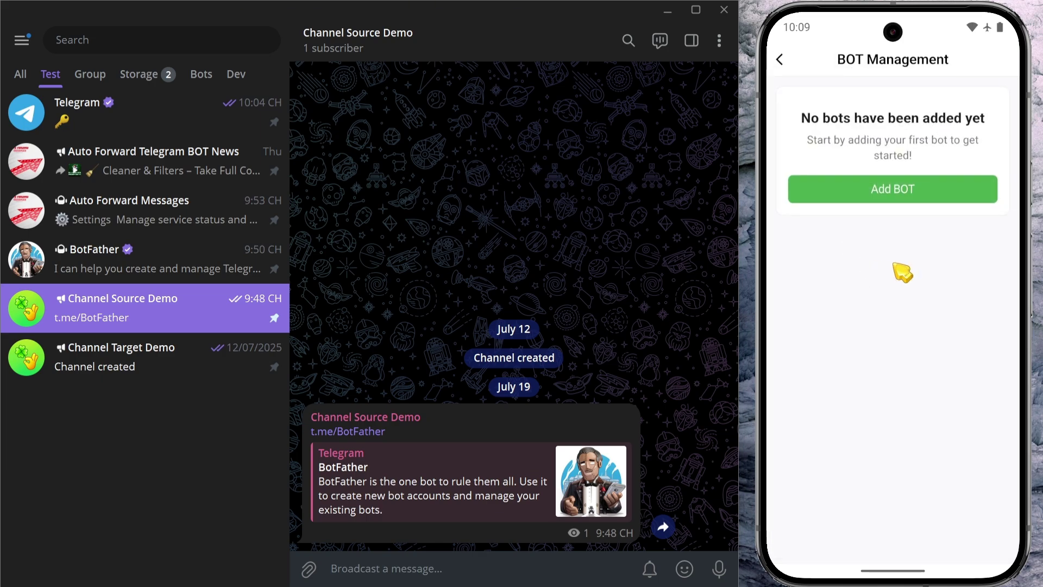
click(893, 190)
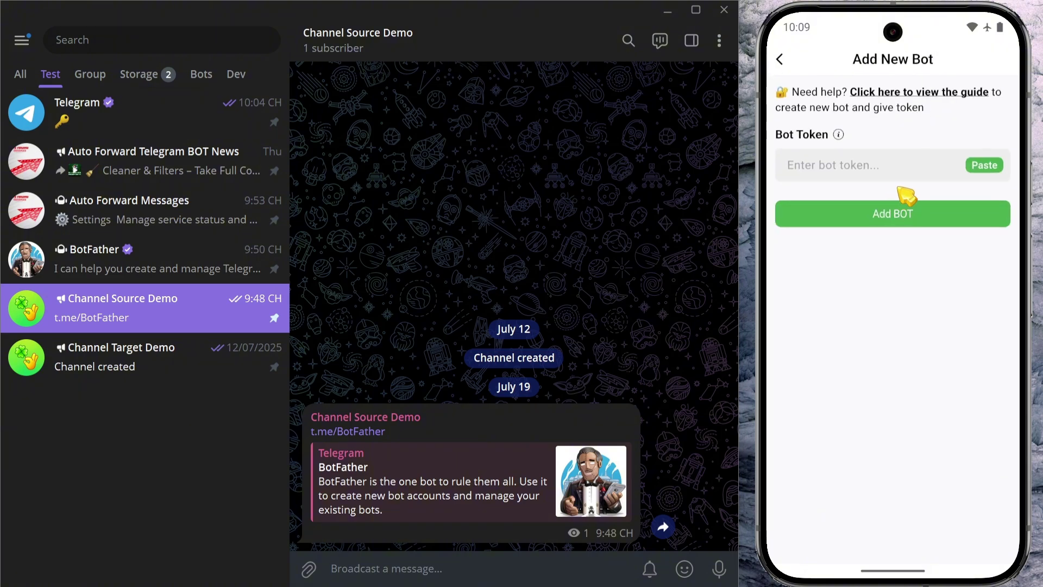
click(840, 135)
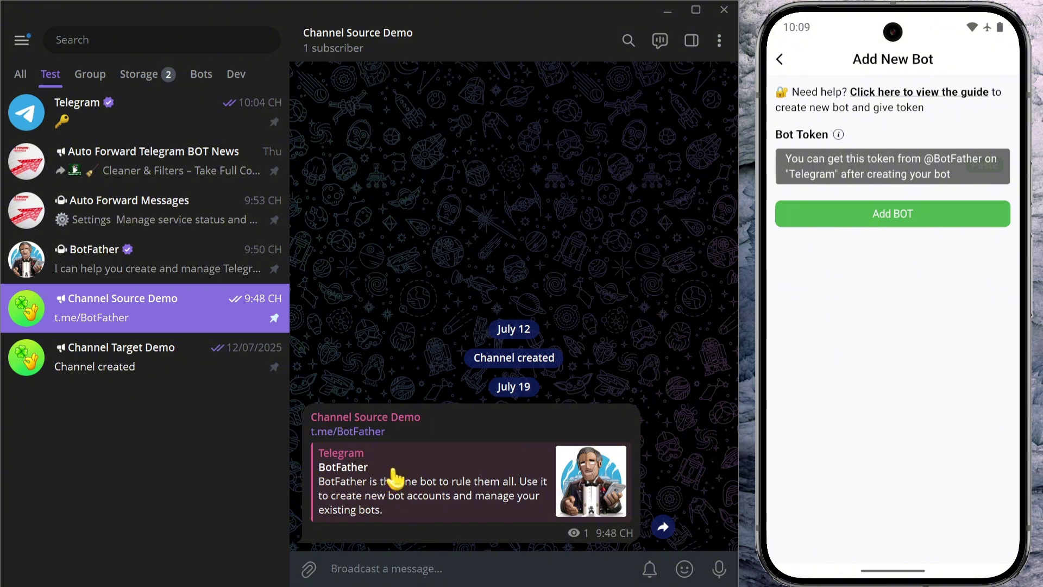
Have BotFather create a bot via /newbot named autobot1 with username myautofw1_bot.
click(353, 432)
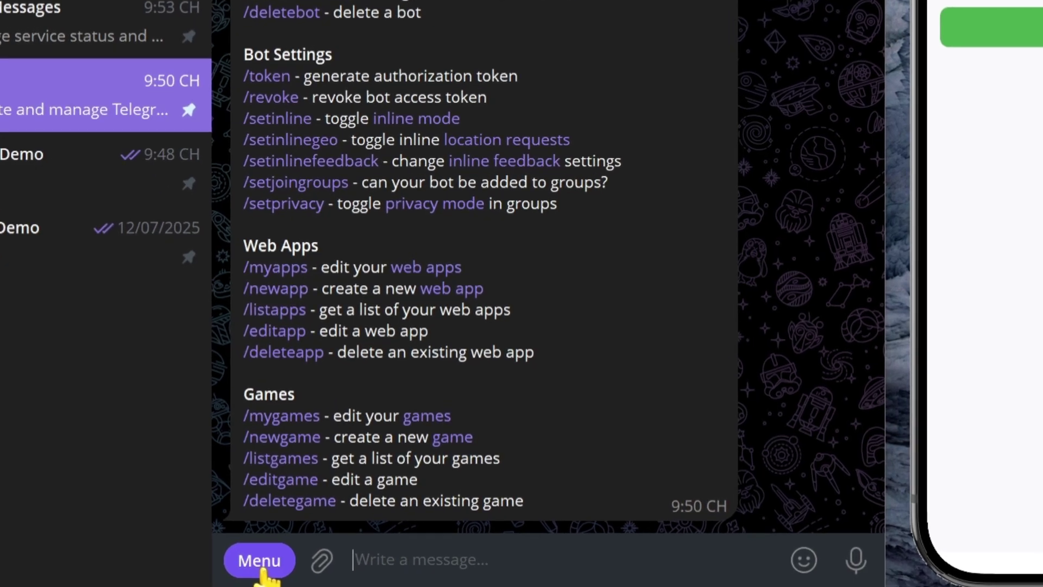
click(322, 570)
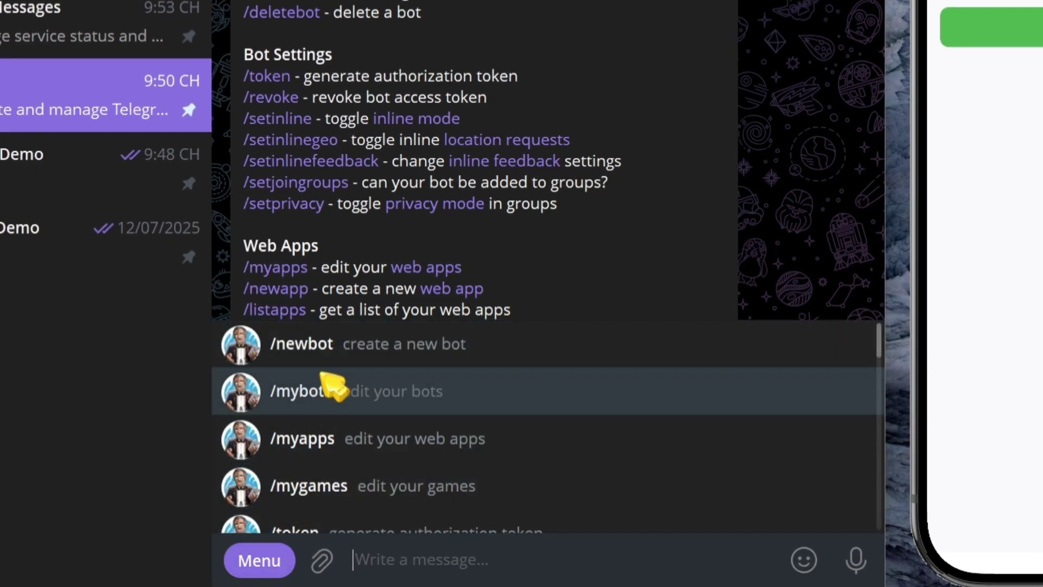
click(340, 363)
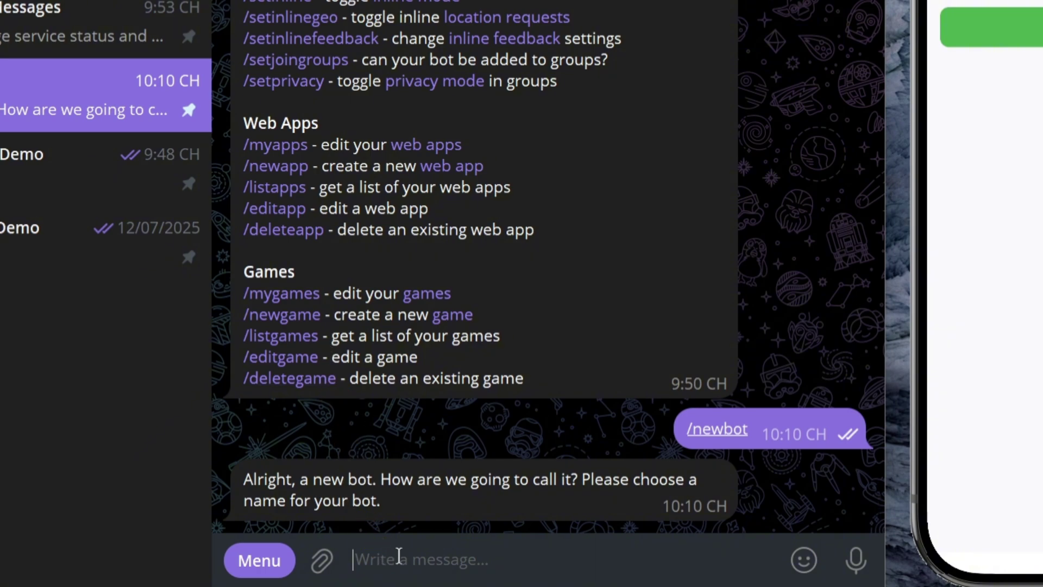
text(auto)
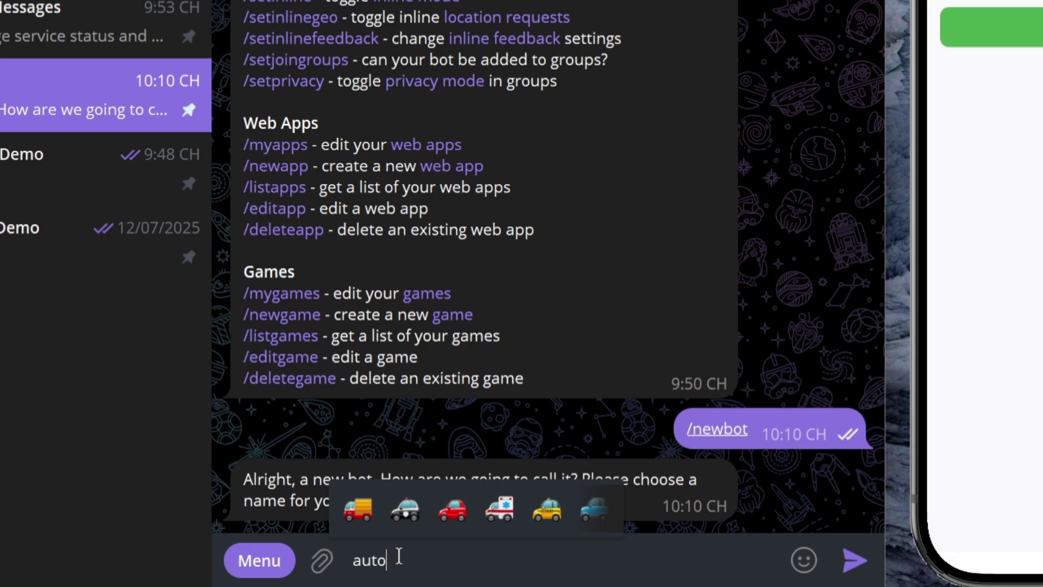
text(bot1)
key(Return)
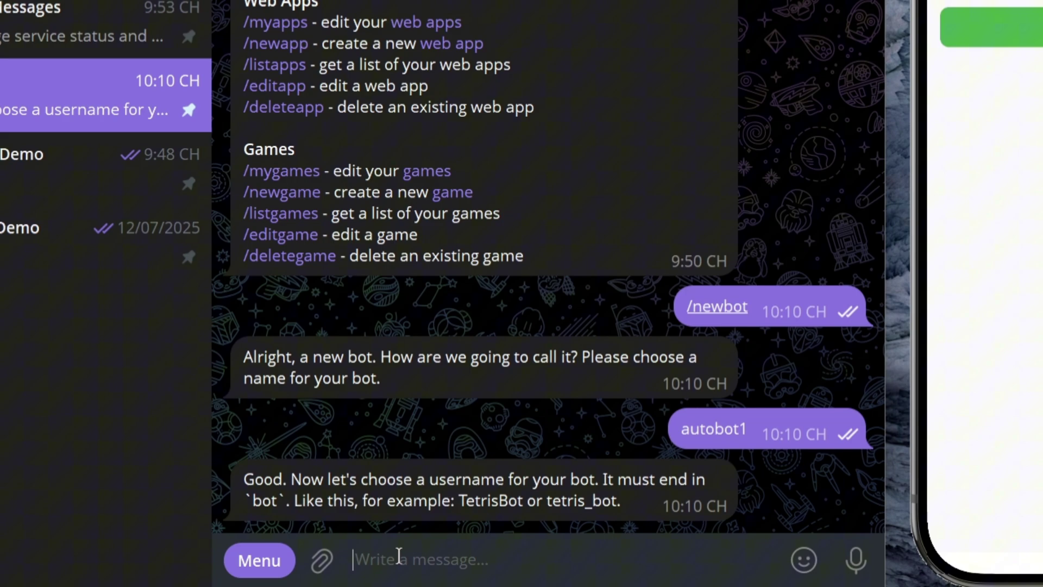
text(myautofw1_bot)
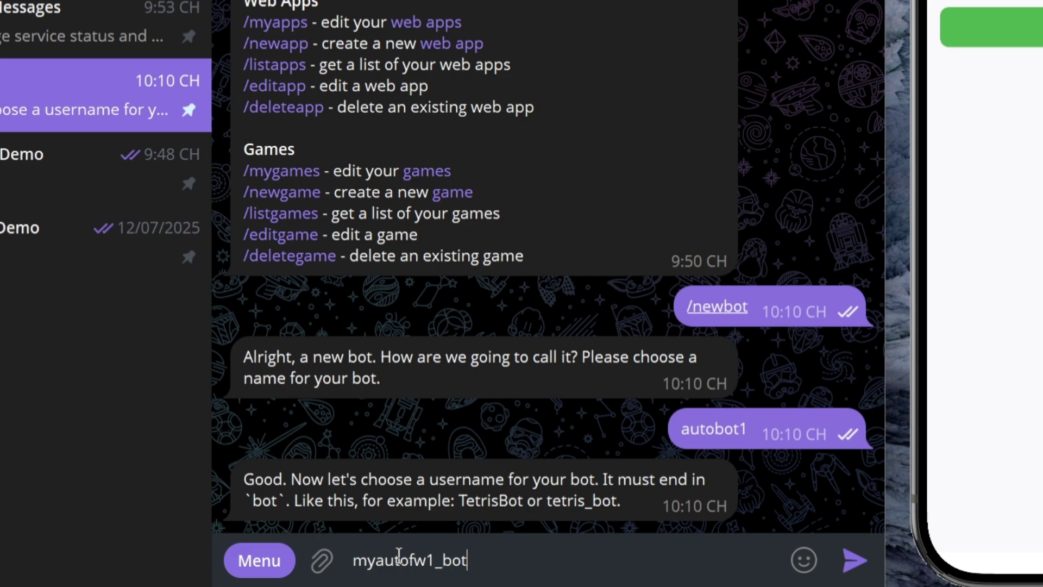
key(Return)
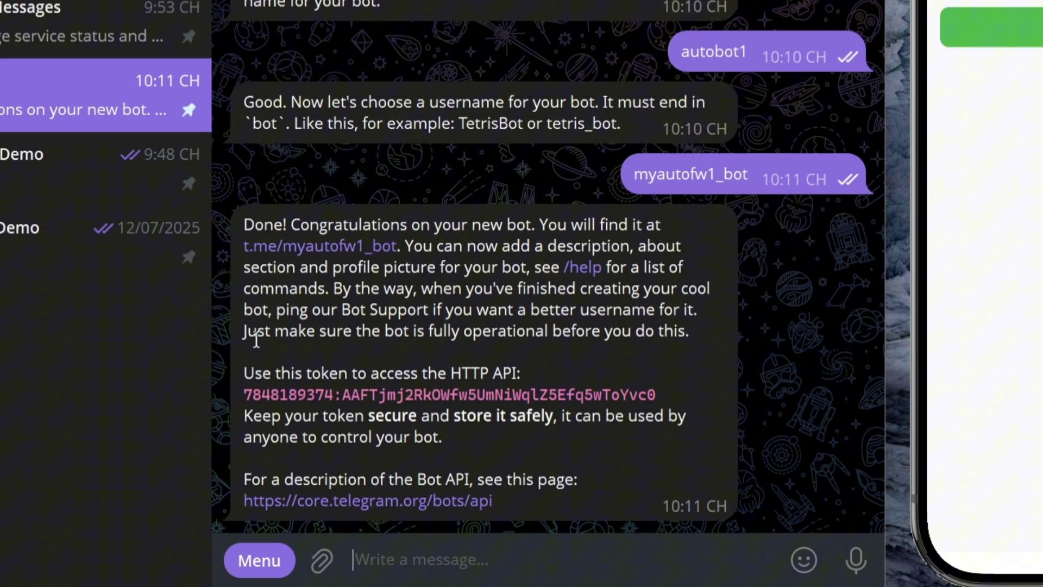
Copy myautofw1_bot's token from BotFather's reply and add it in BOT Management.
double_click(386, 416)
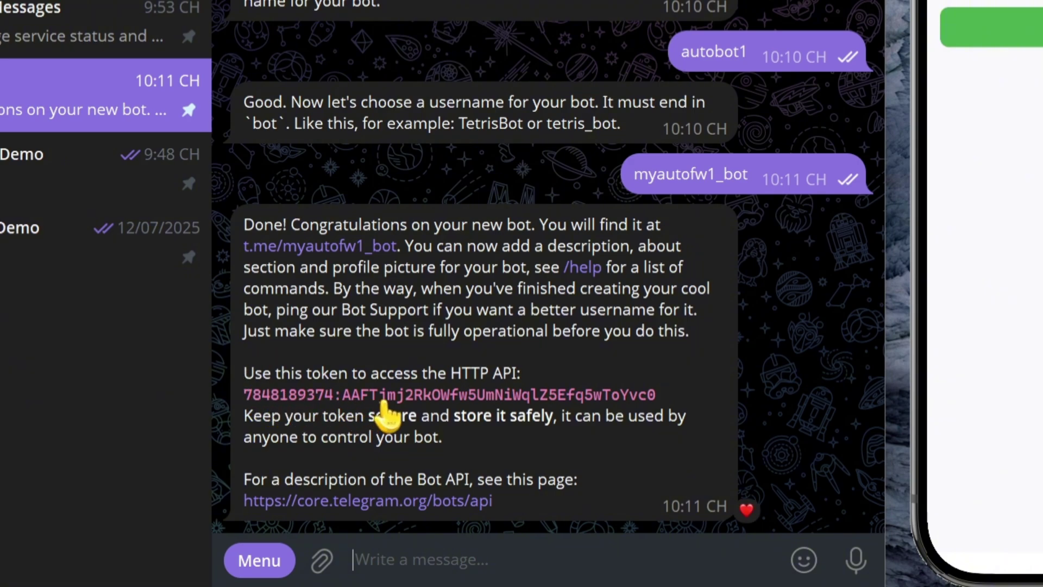
click(384, 402)
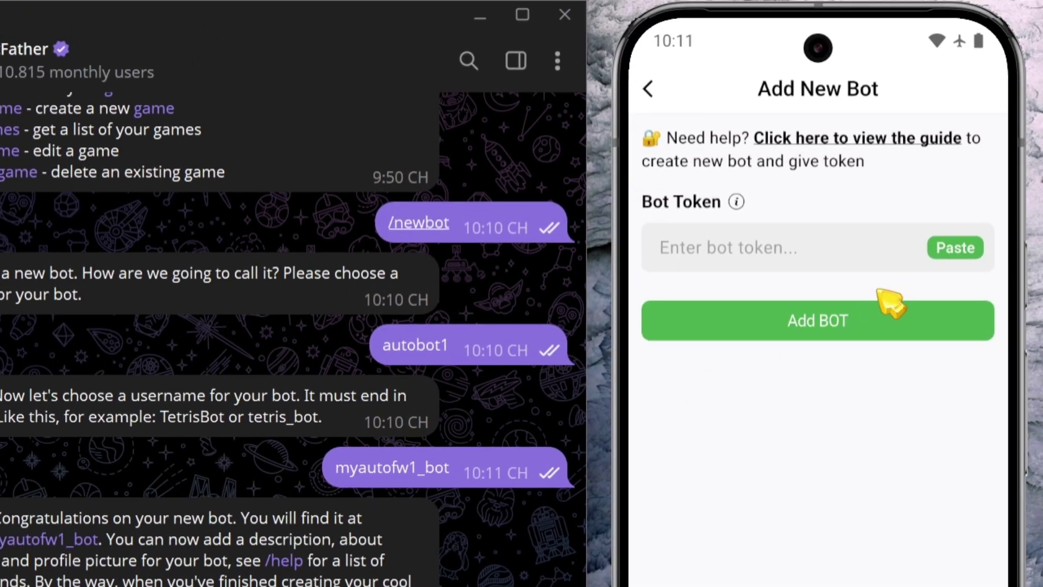
click(956, 250)
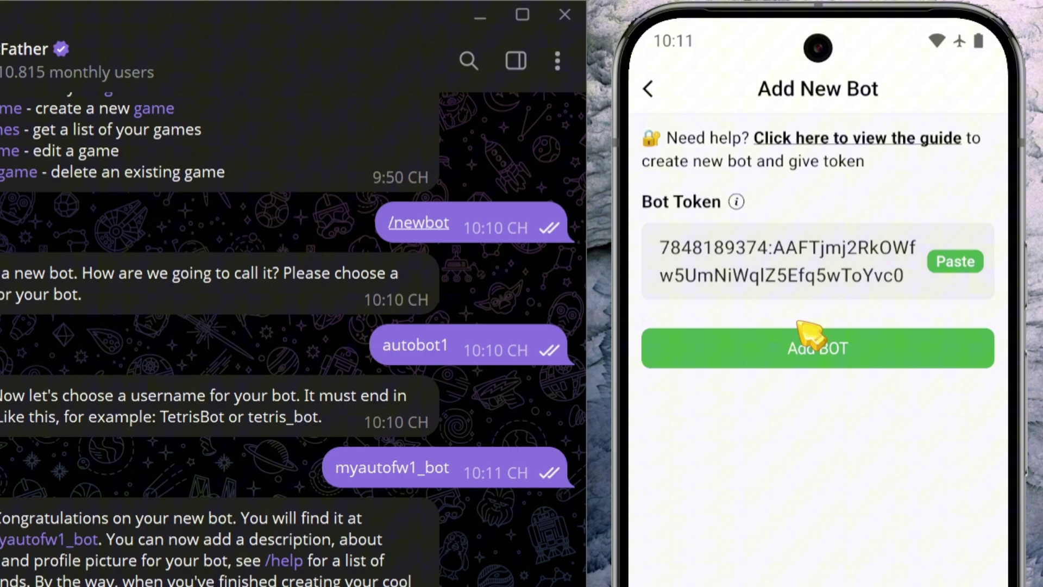
click(826, 356)
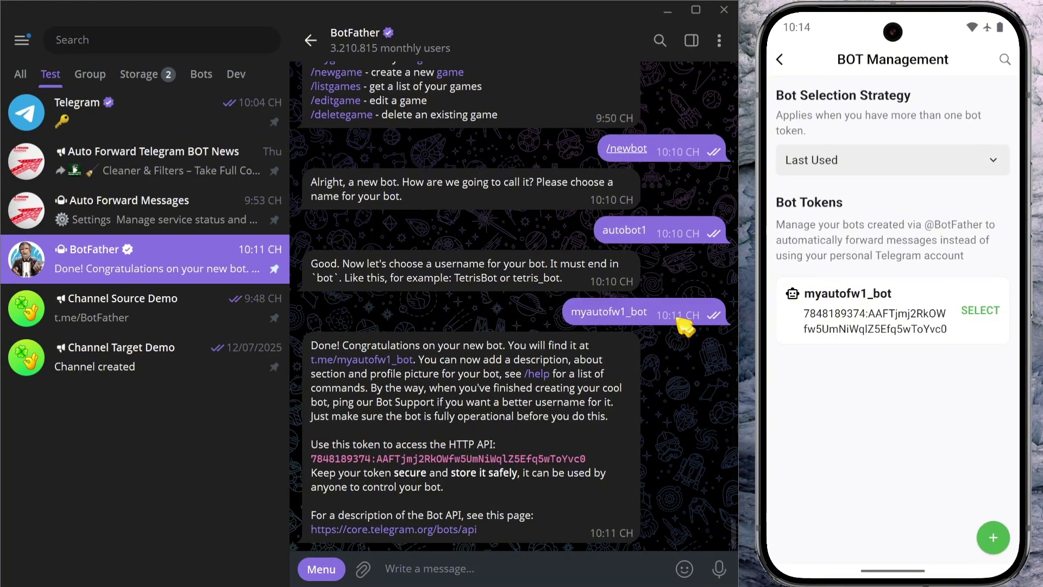
Create a second bot via /newbot named autobot2 with username myautofw2_bot.
click(334, 572)
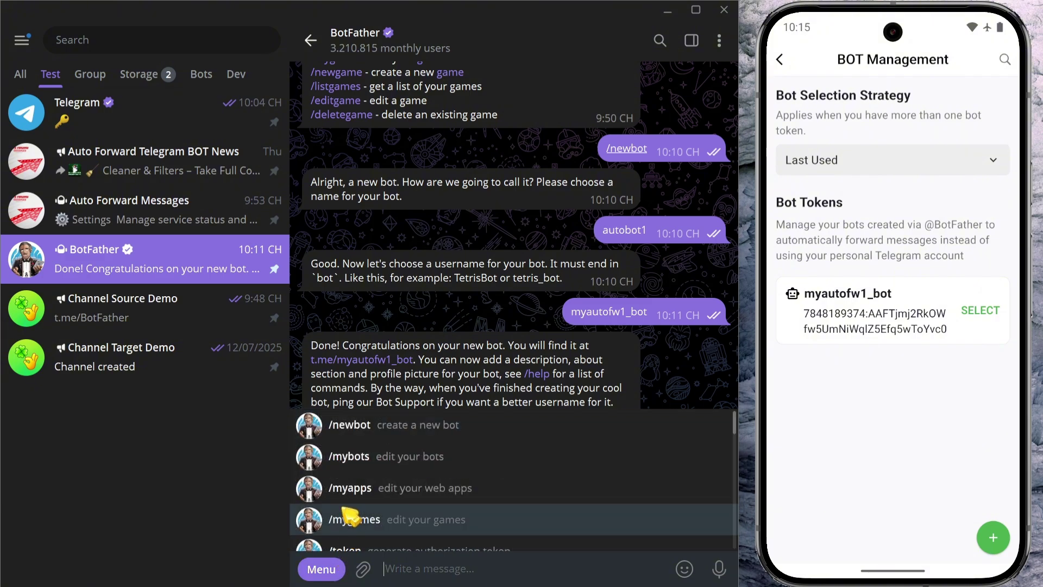
click(356, 433)
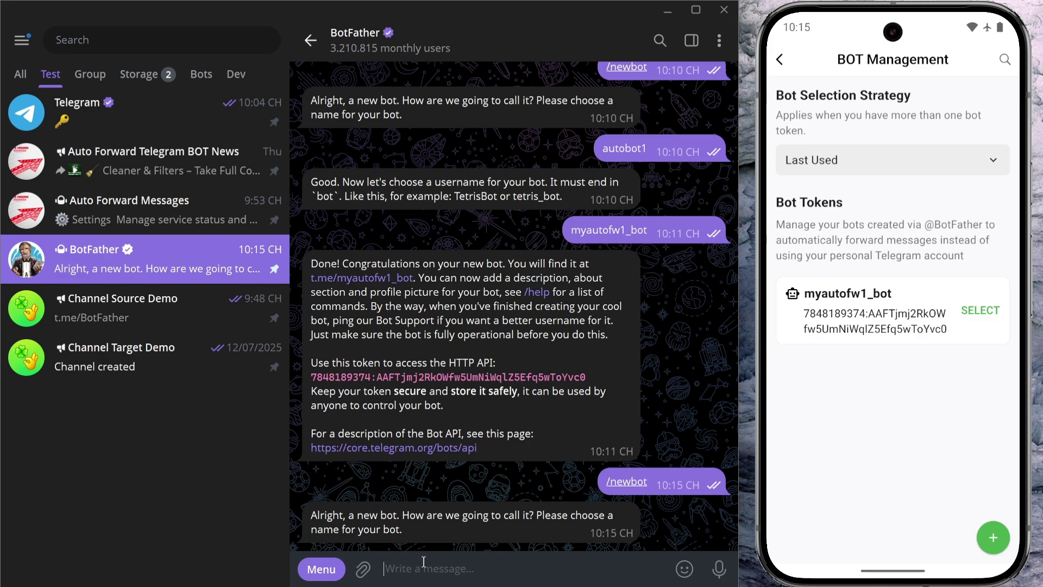
text(autobot2)
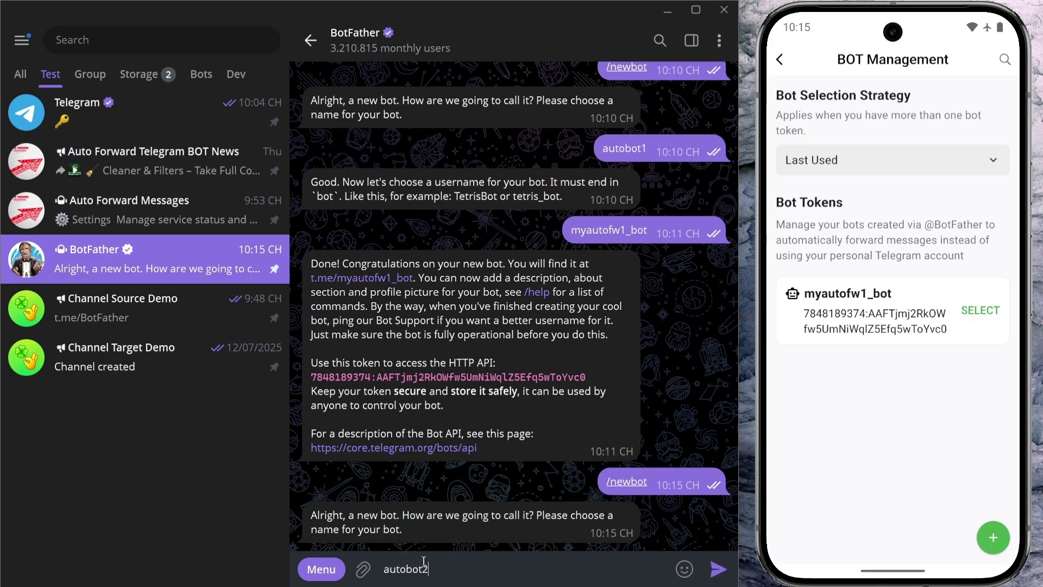
key(Return)
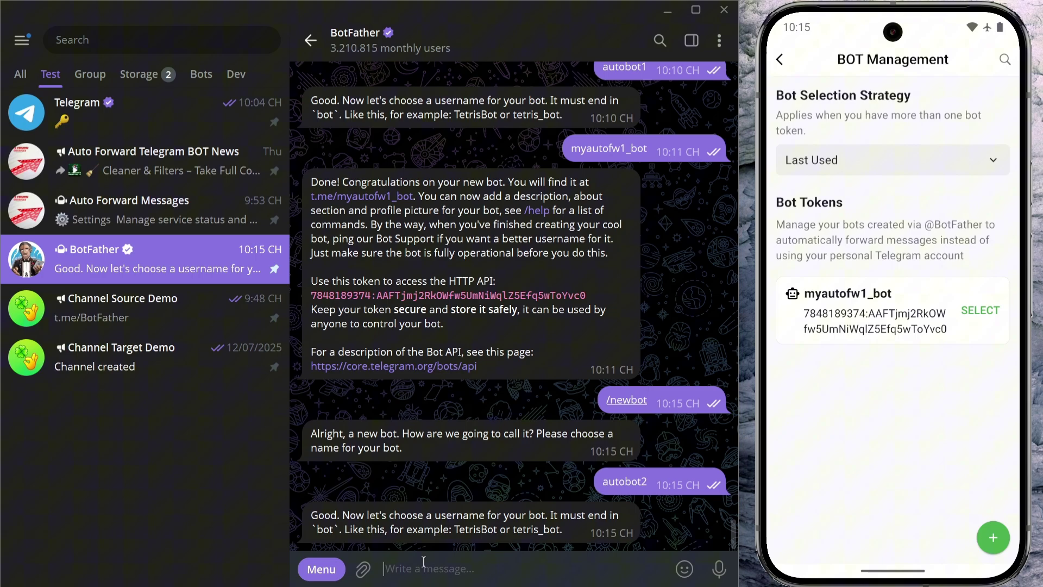
text(myautofw2_bot)
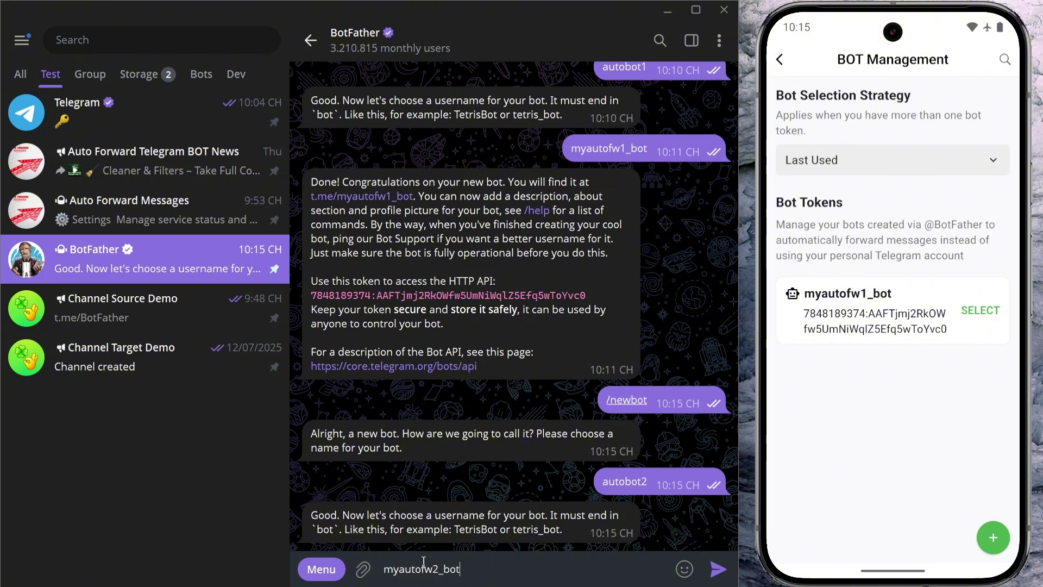
key(Return)
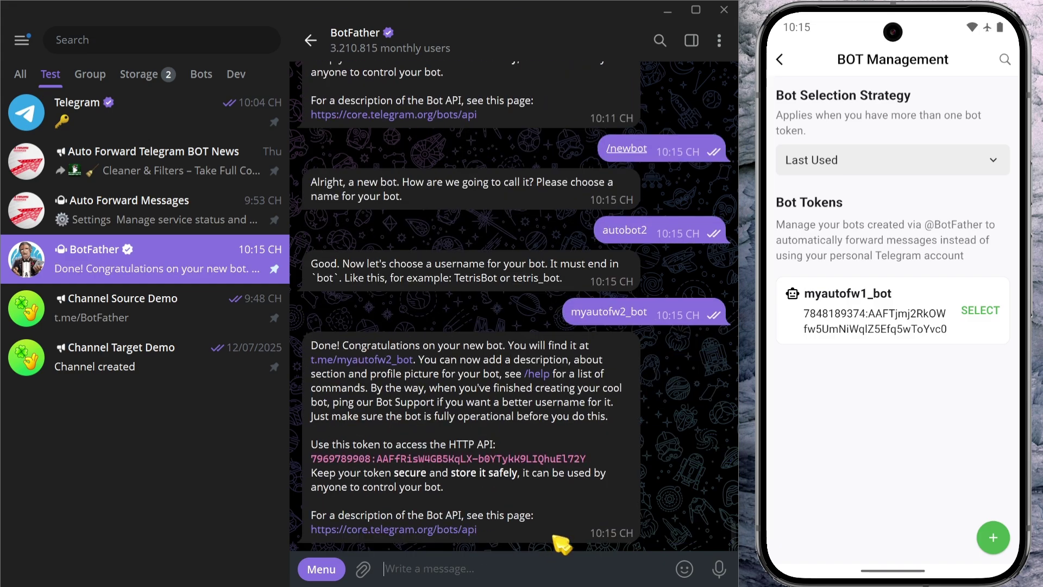
Copy myautofw2_bot's token and add it as a second bot in BOT Management.
click(482, 460)
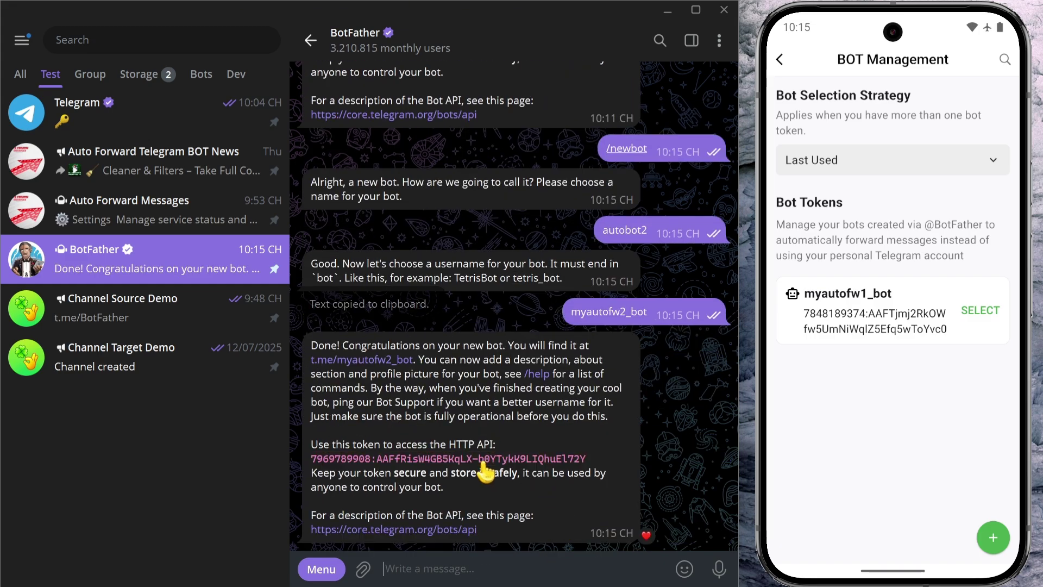
click(991, 535)
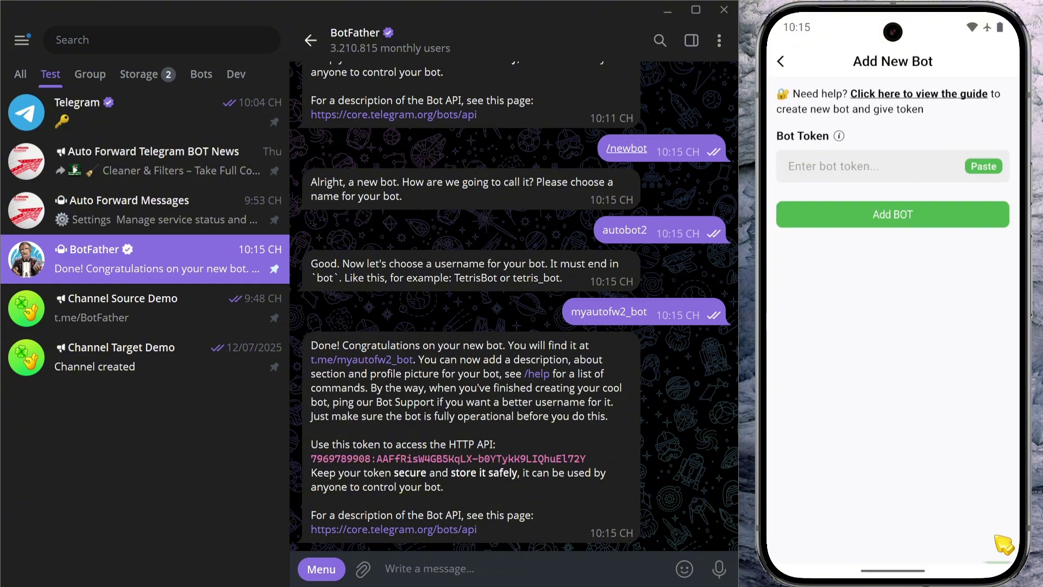
click(984, 165)
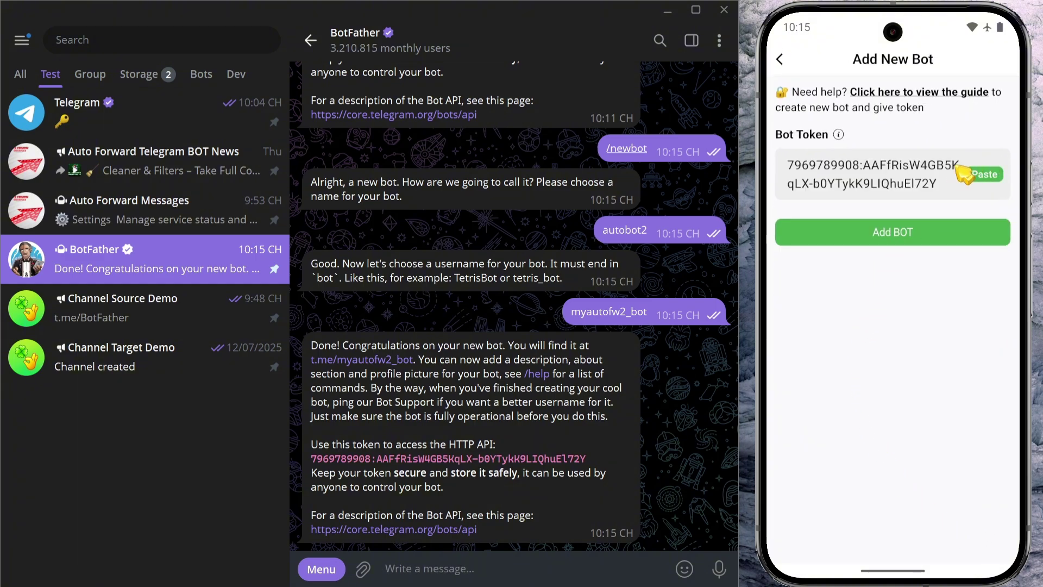
click(895, 234)
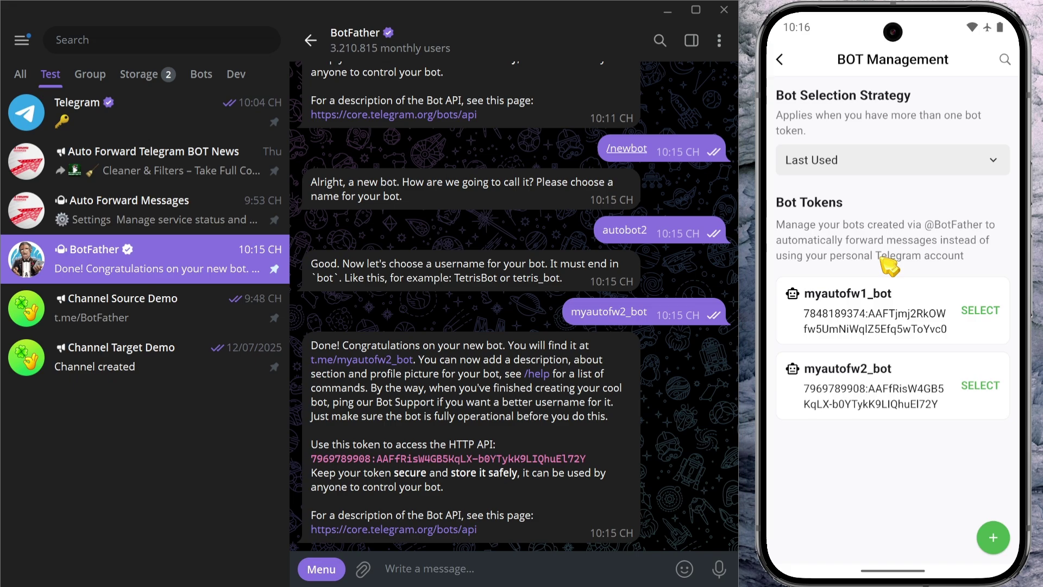
Change the test_bot_sender task's sender type to Telegram Bot.
click(780, 59)
click(780, 59)
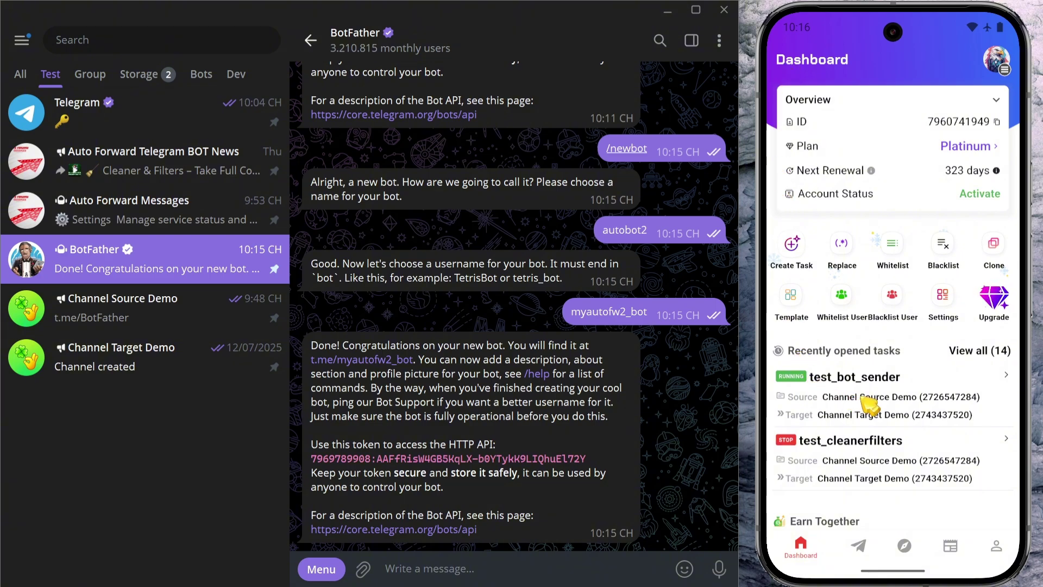
click(865, 401)
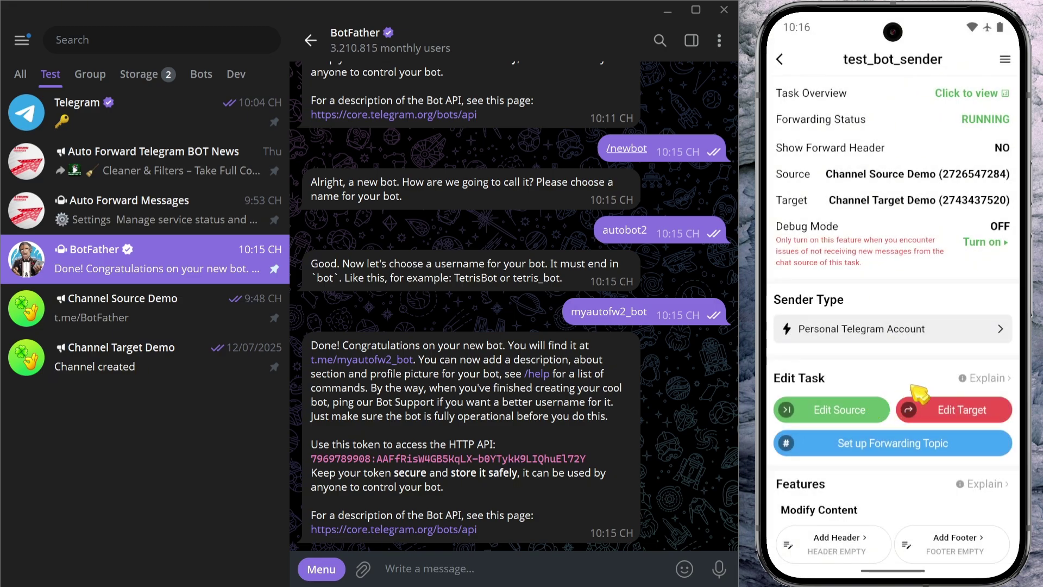
click(868, 336)
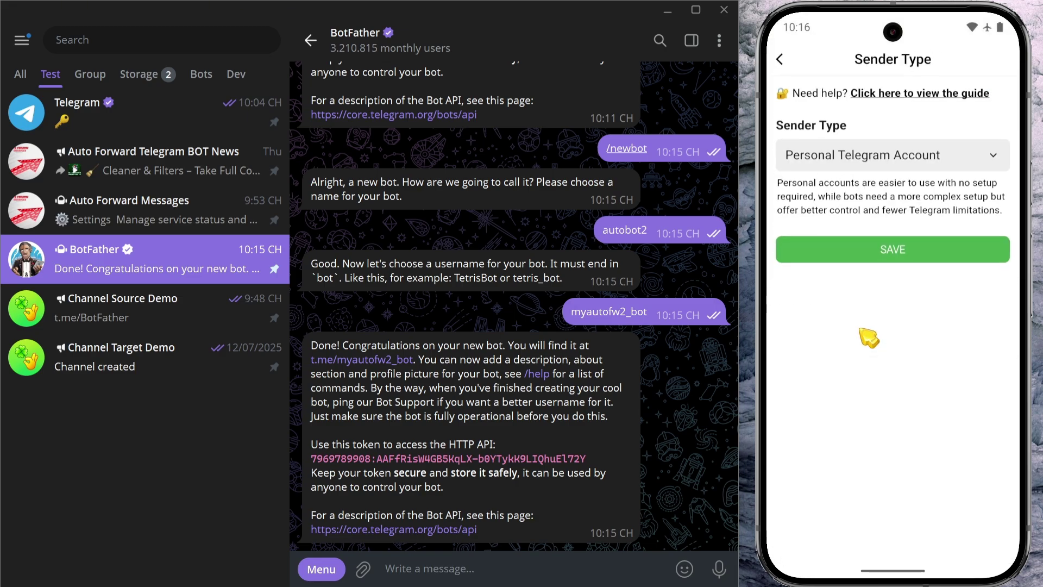
click(871, 161)
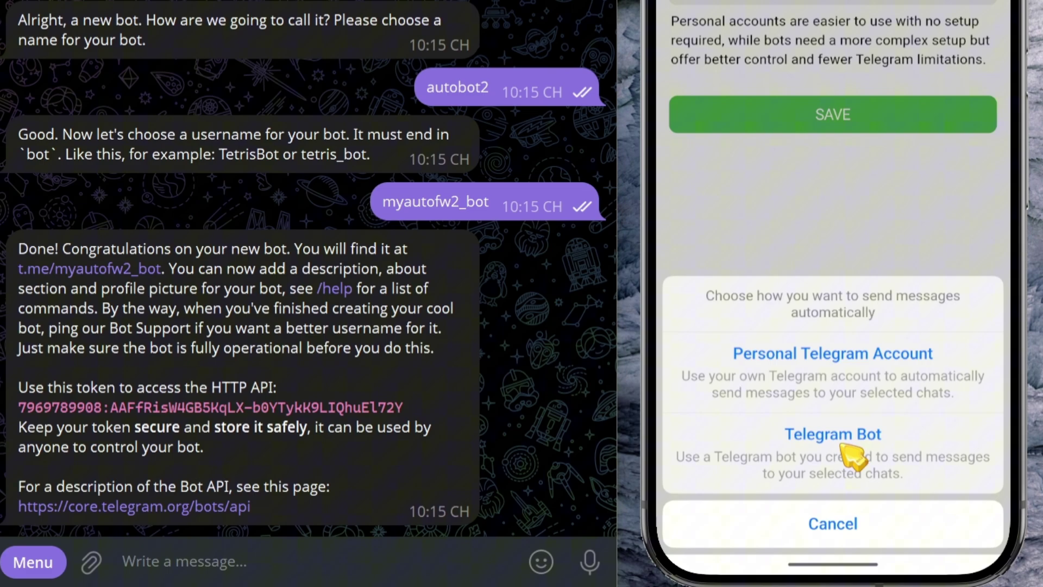
click(848, 452)
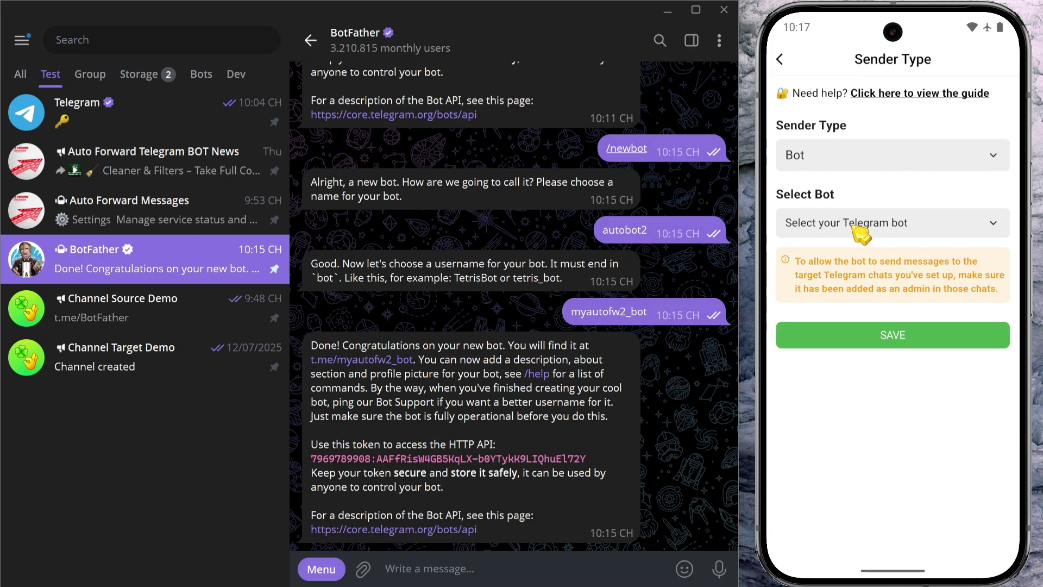
Choose Select Bot for the task's bot, then bring up Channel Target Demo in Telegram.
click(856, 228)
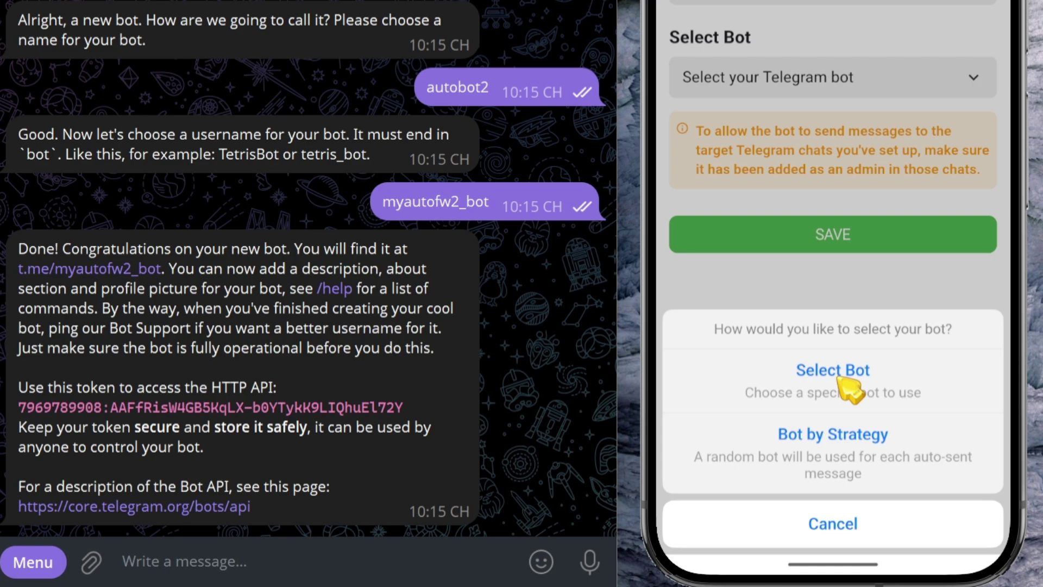
click(841, 379)
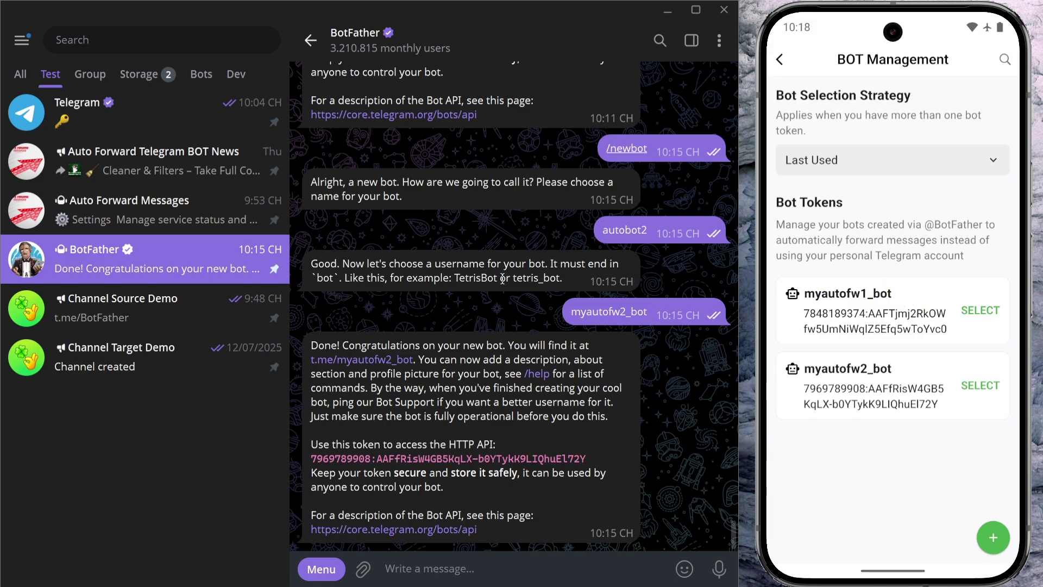
click(191, 367)
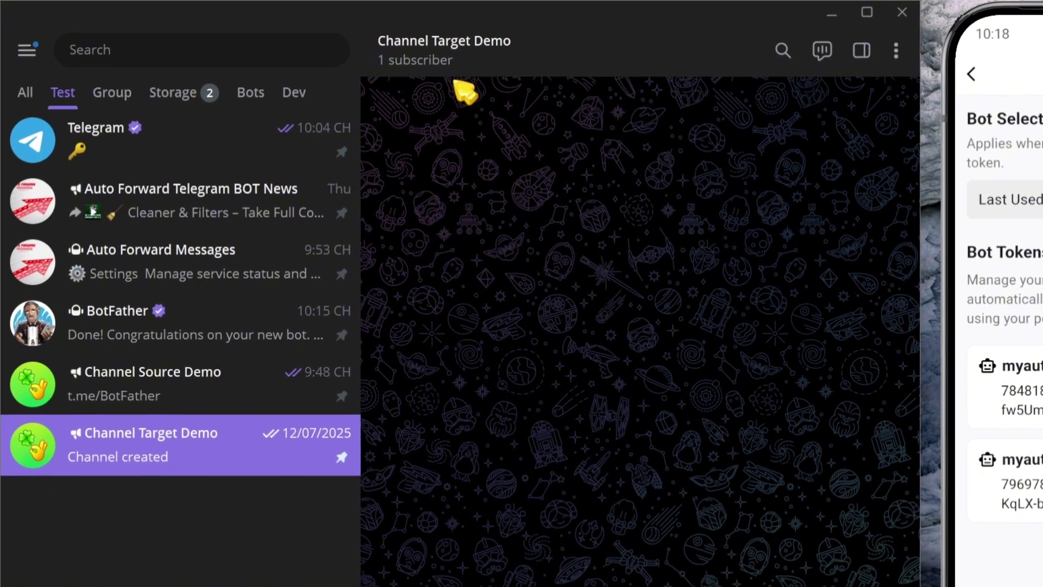
click(365, 48)
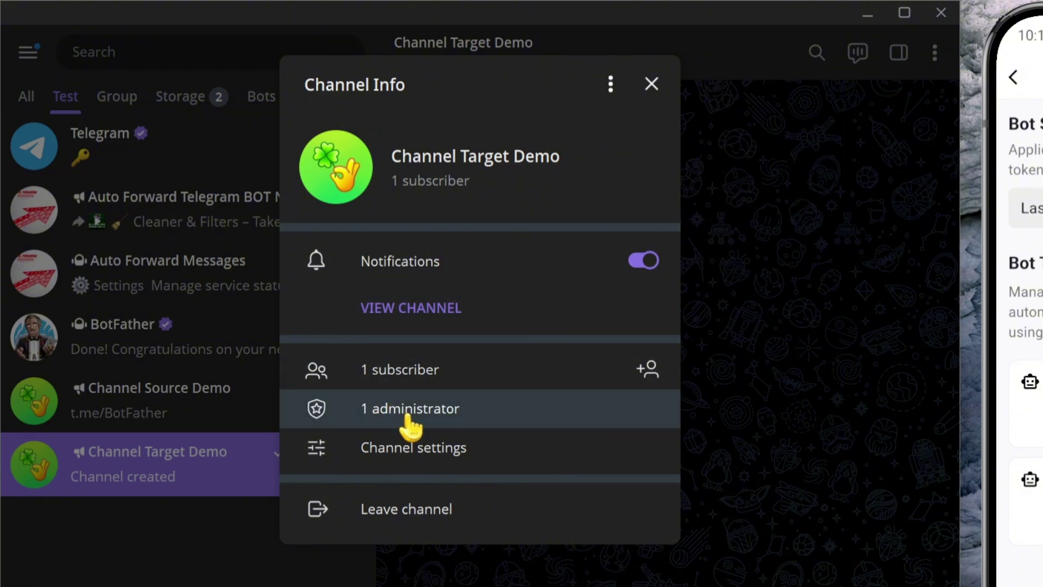
click(406, 416)
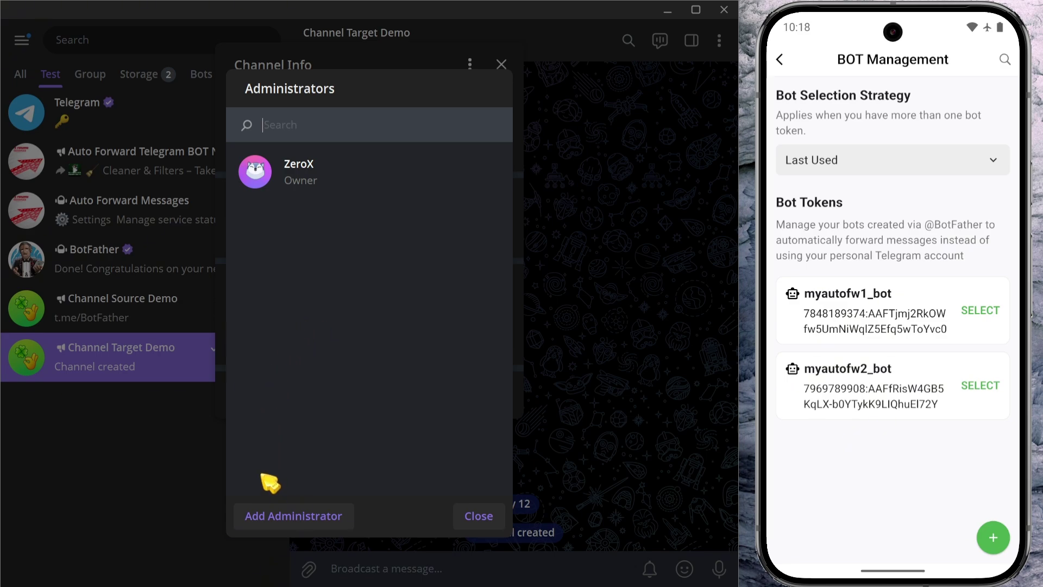
click(297, 526)
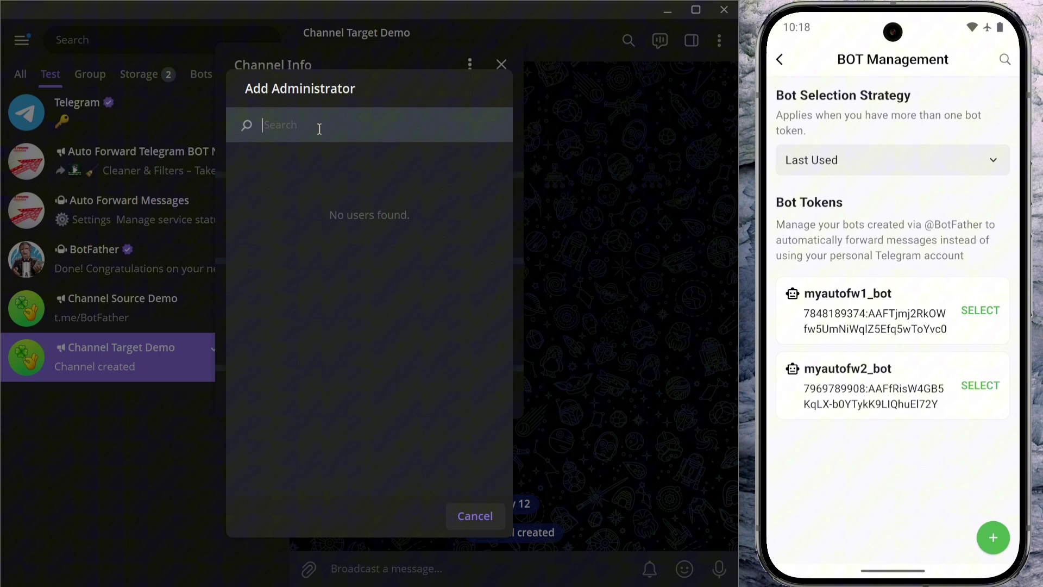
text(@myauto)
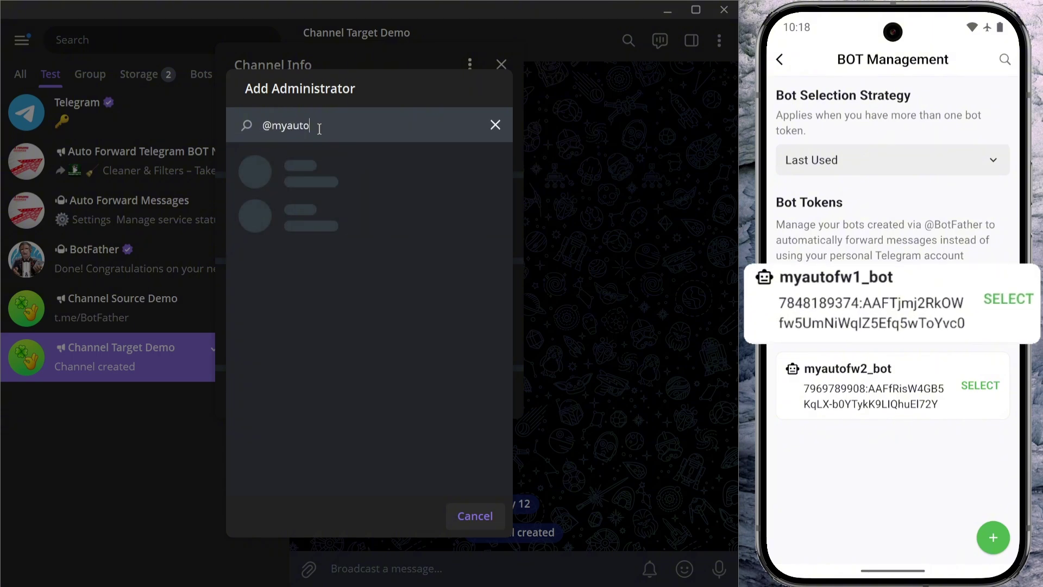
text(fw1_bot)
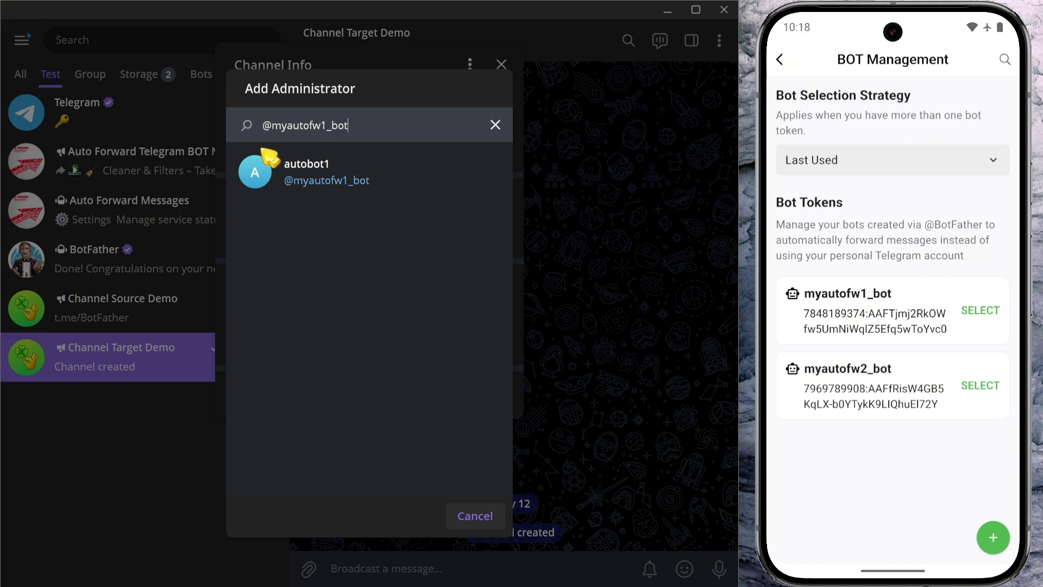
click(363, 166)
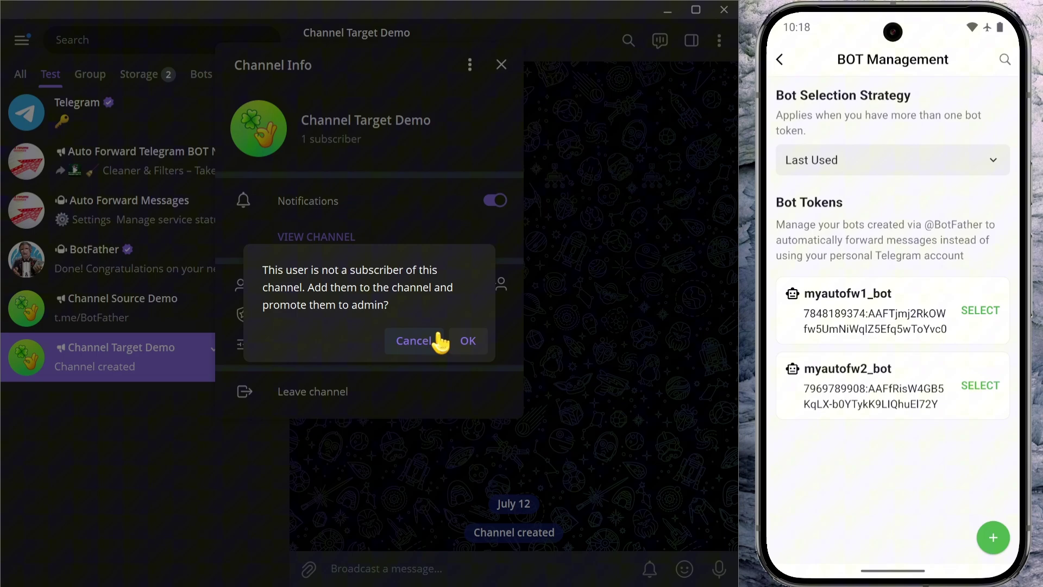
click(468, 342)
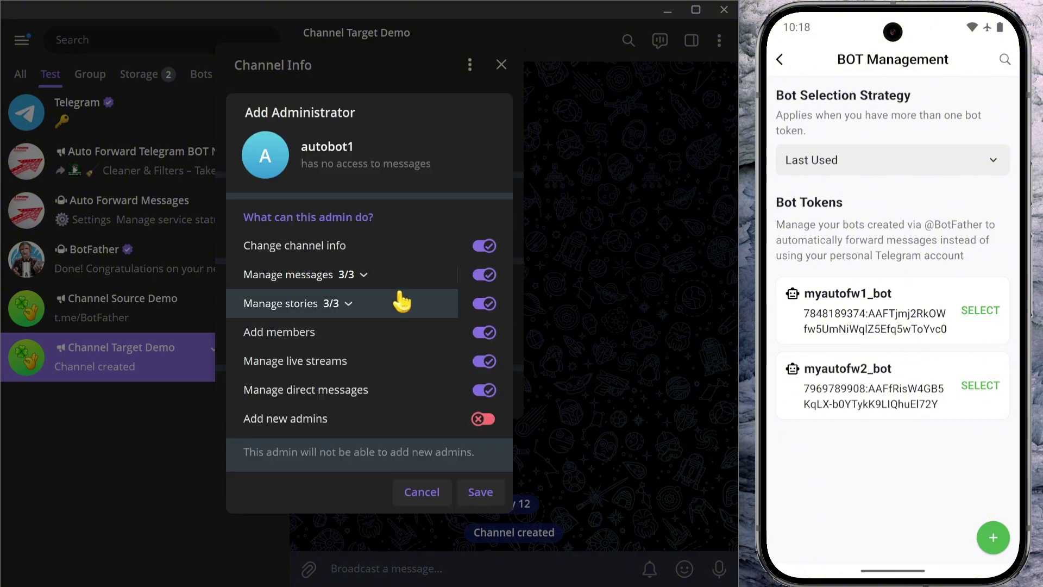
click(482, 501)
click(479, 520)
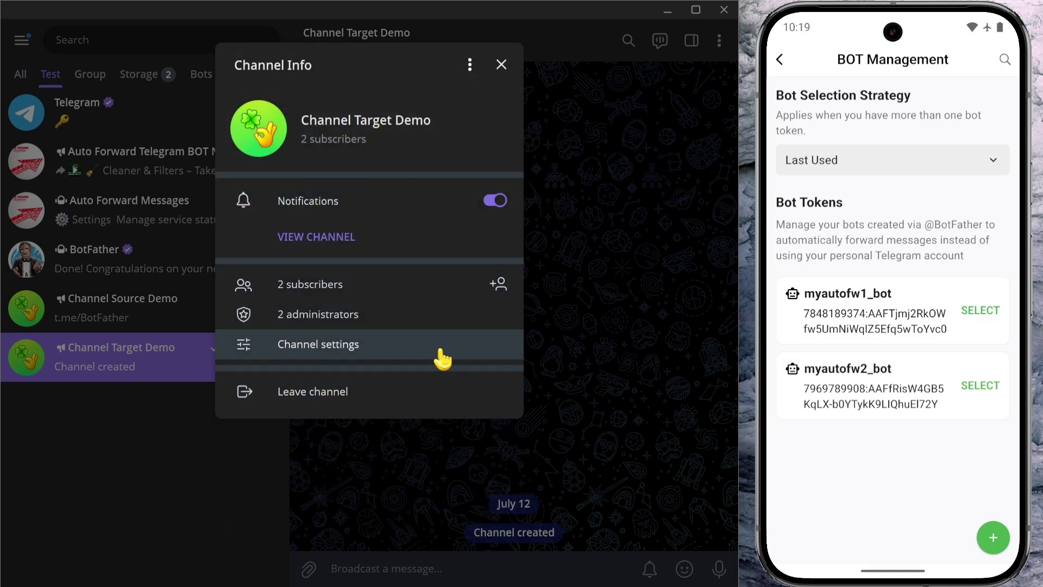
Switch on Sign messages in Channel Target Demo's settings, save, and close Channel Info.
click(321, 351)
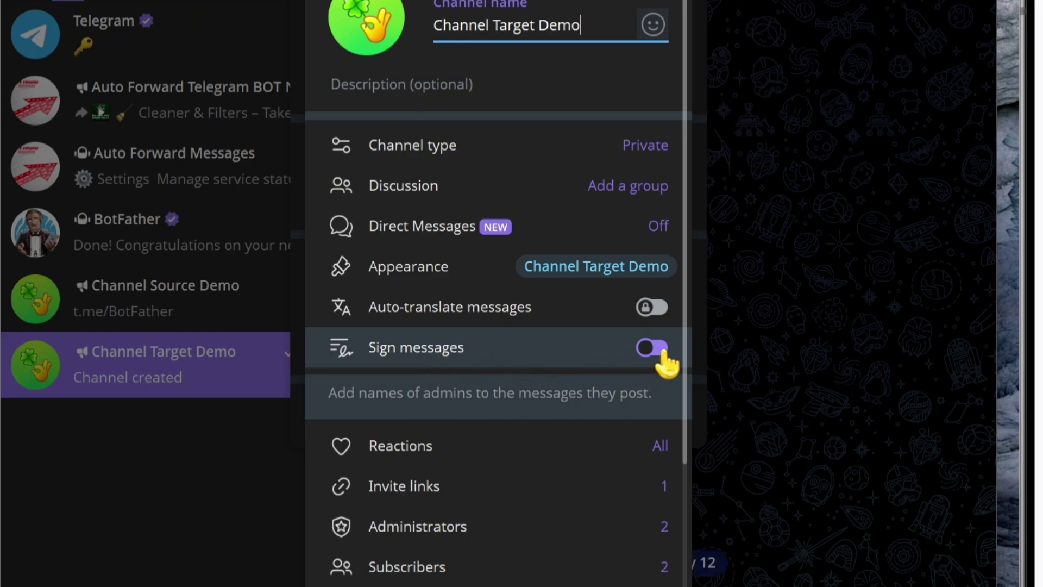
click(651, 348)
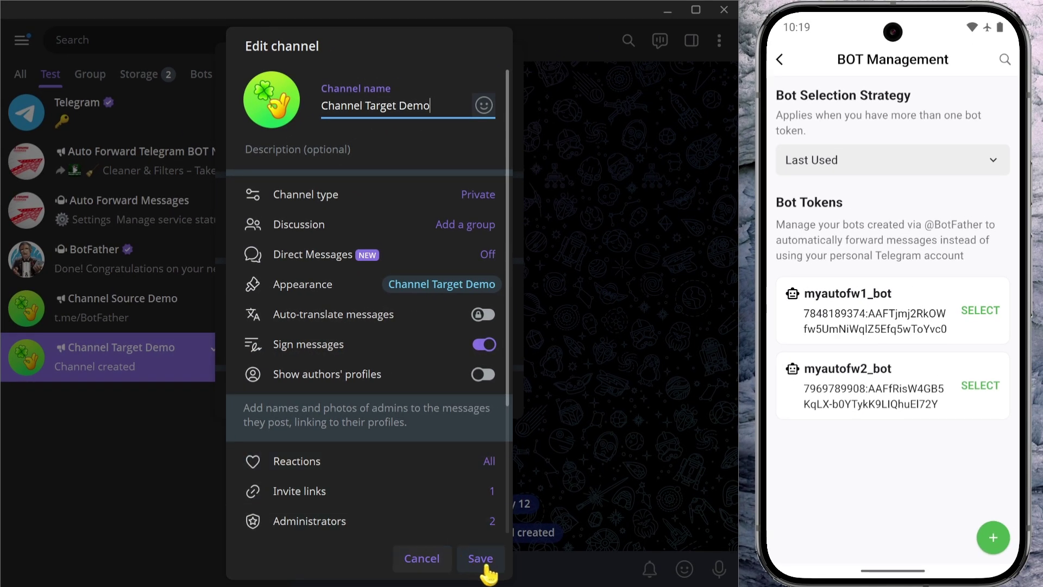
click(487, 568)
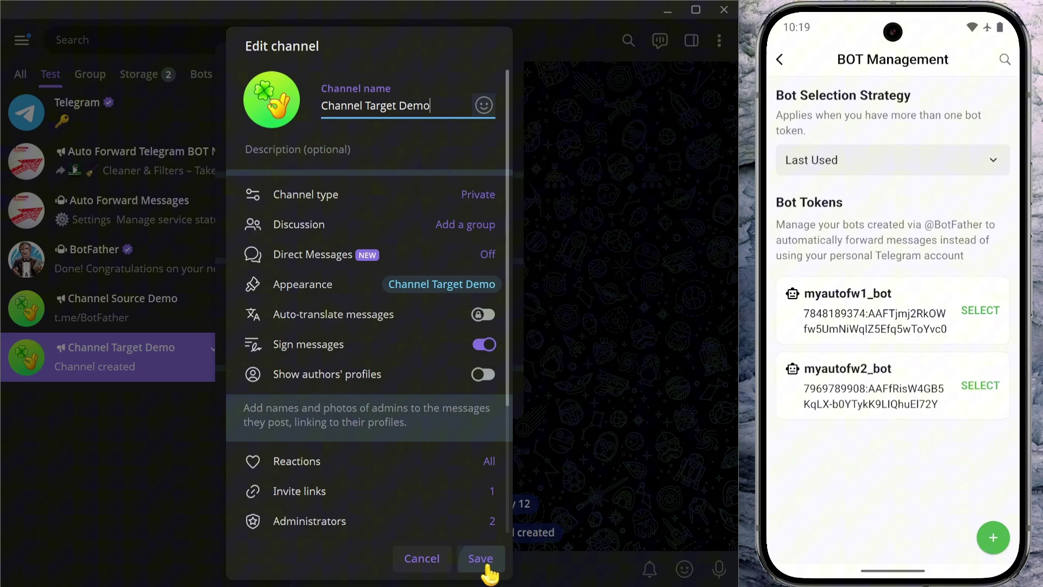
click(487, 566)
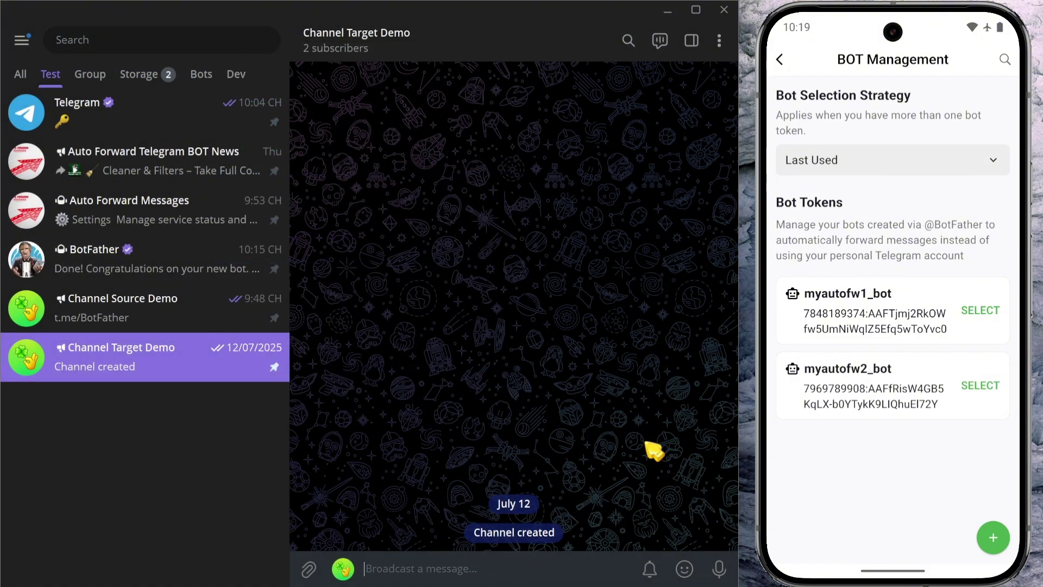
Save myautofw1_bot as test_bot_sender's sender and acknowledge the bot setup steps.
click(893, 335)
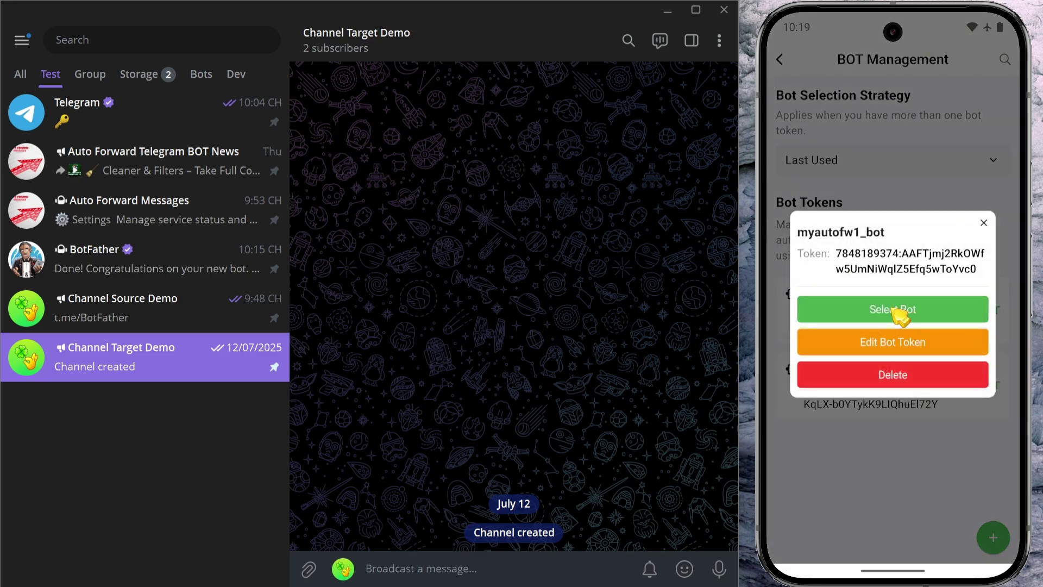
click(897, 314)
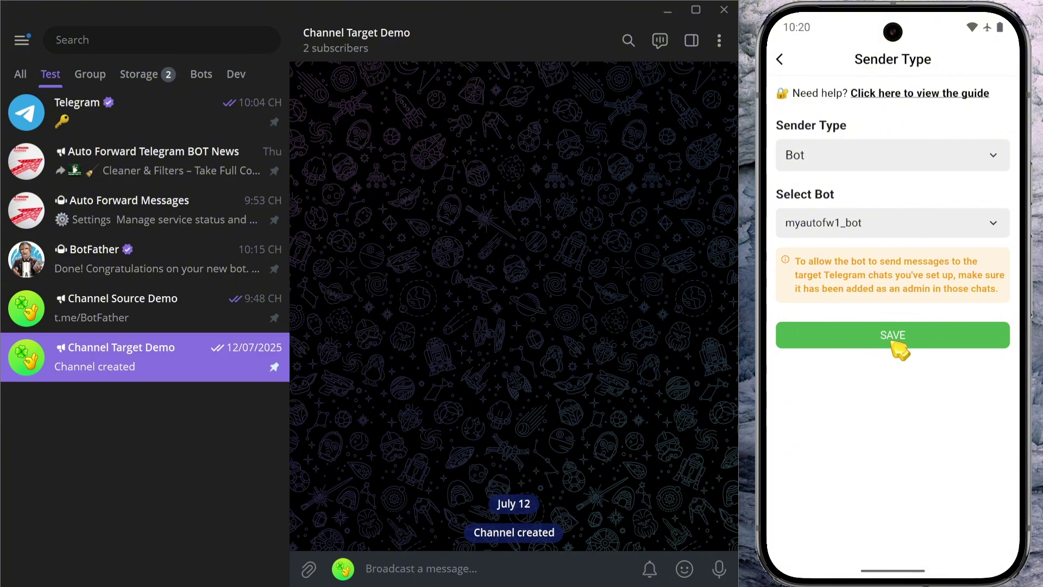
click(902, 348)
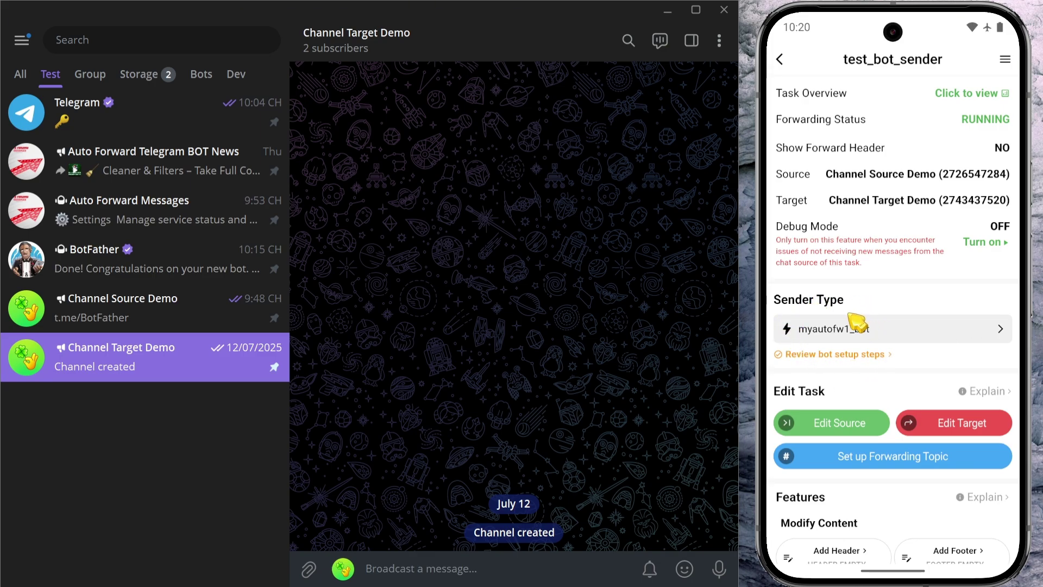
click(827, 354)
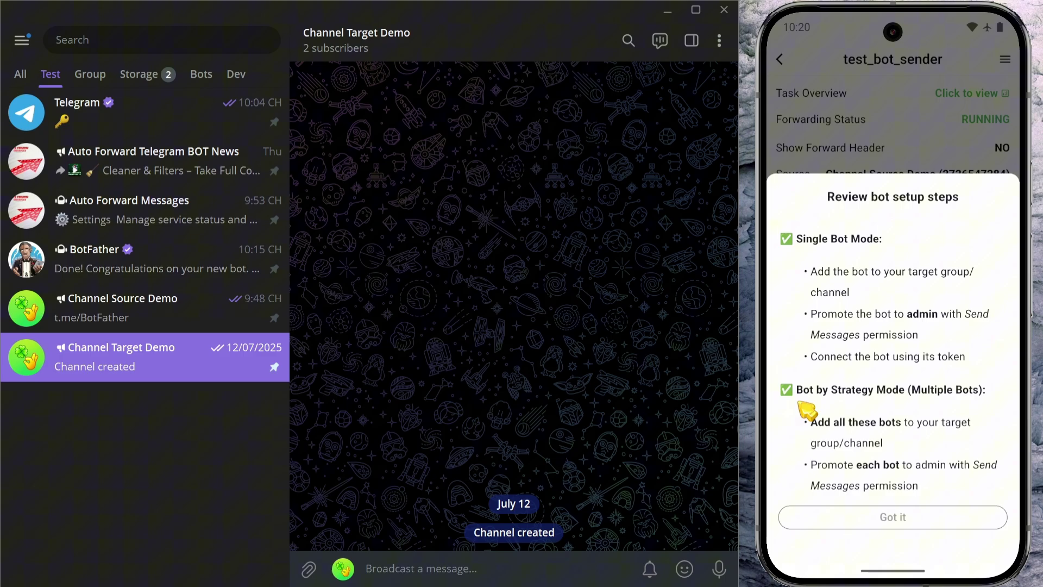
click(893, 518)
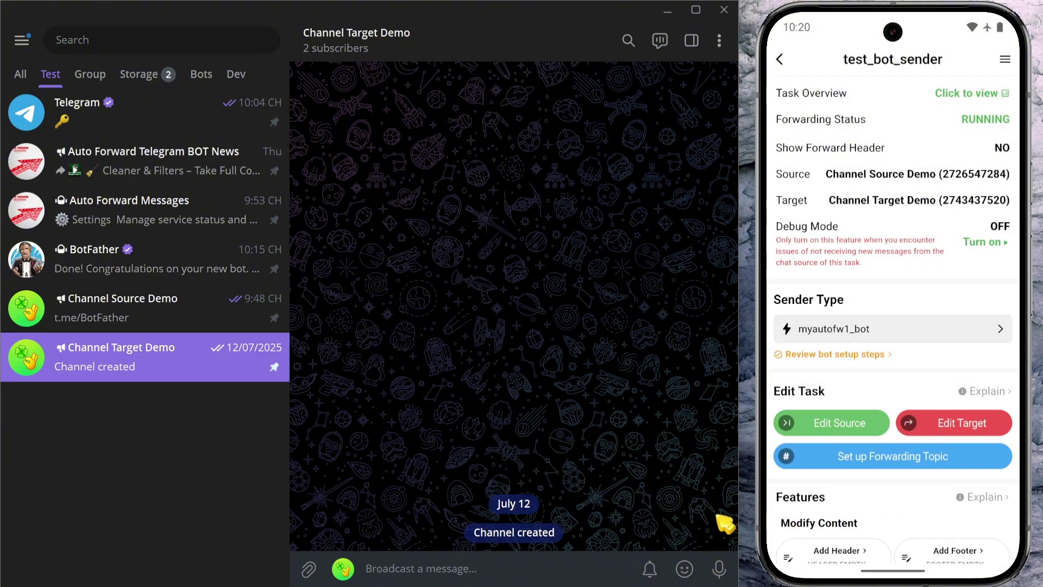
Send hello and bye in Channel Source Demo, then react to the forwarded hello in Channel Target Demo.
click(224, 315)
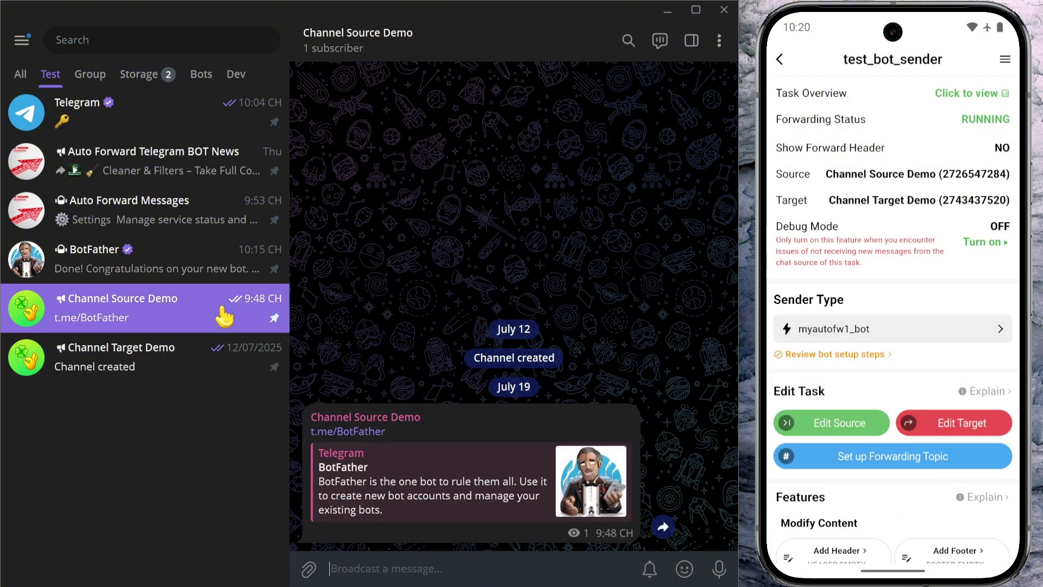
text(hello)
key(Return)
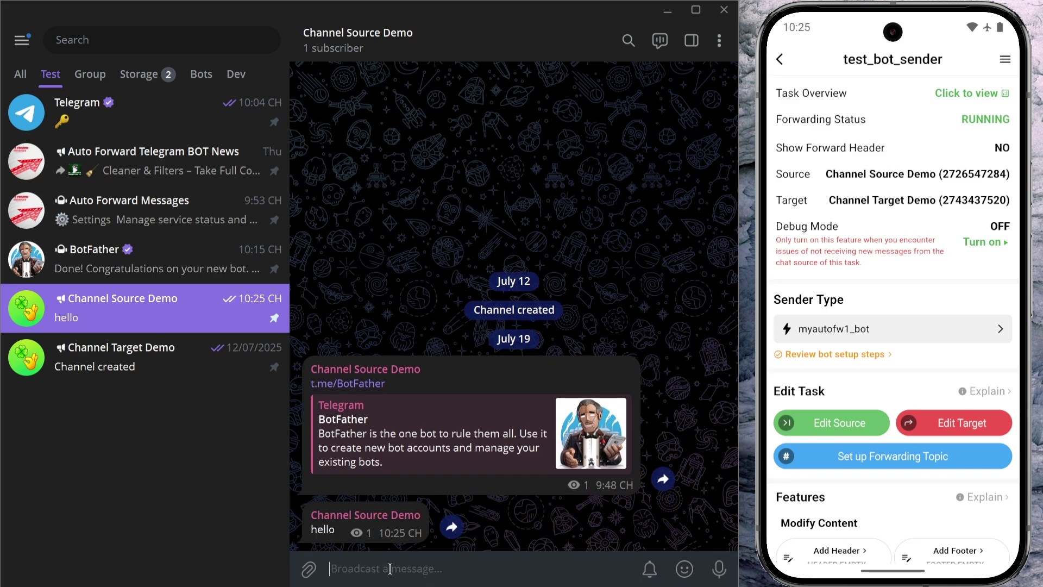
text(bye)
key(Return)
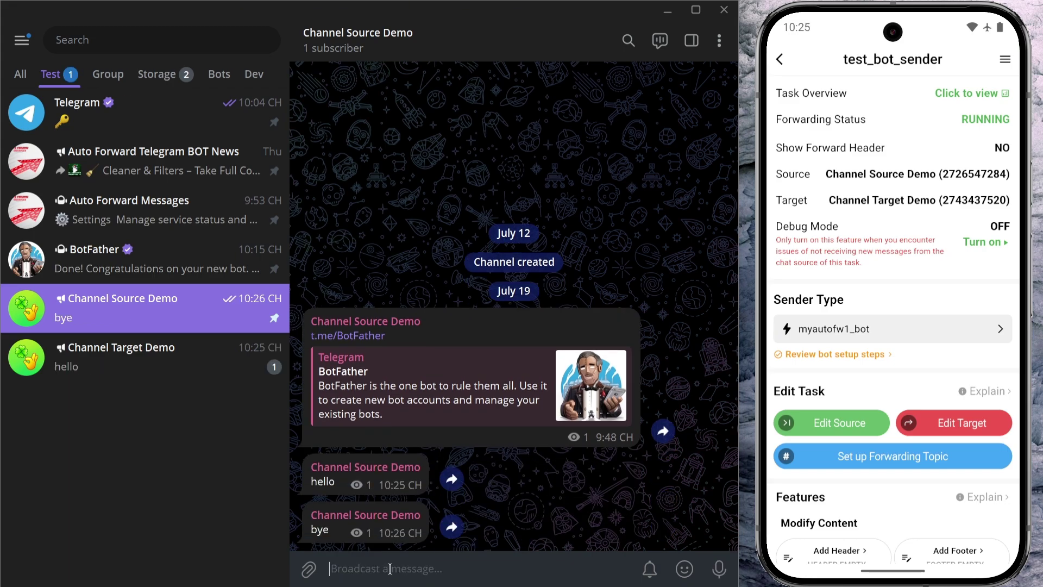
click(228, 361)
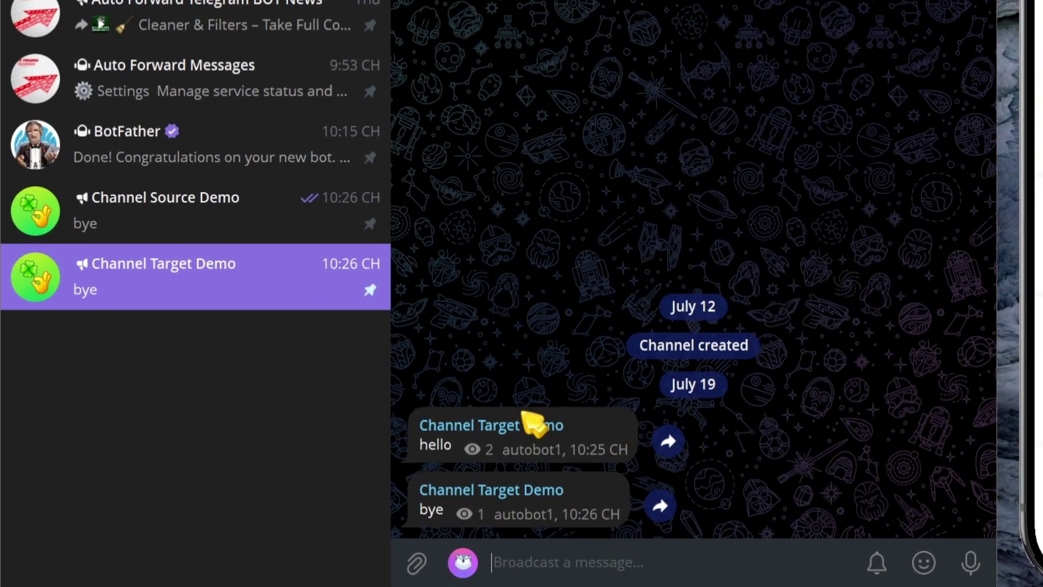
double_click(413, 474)
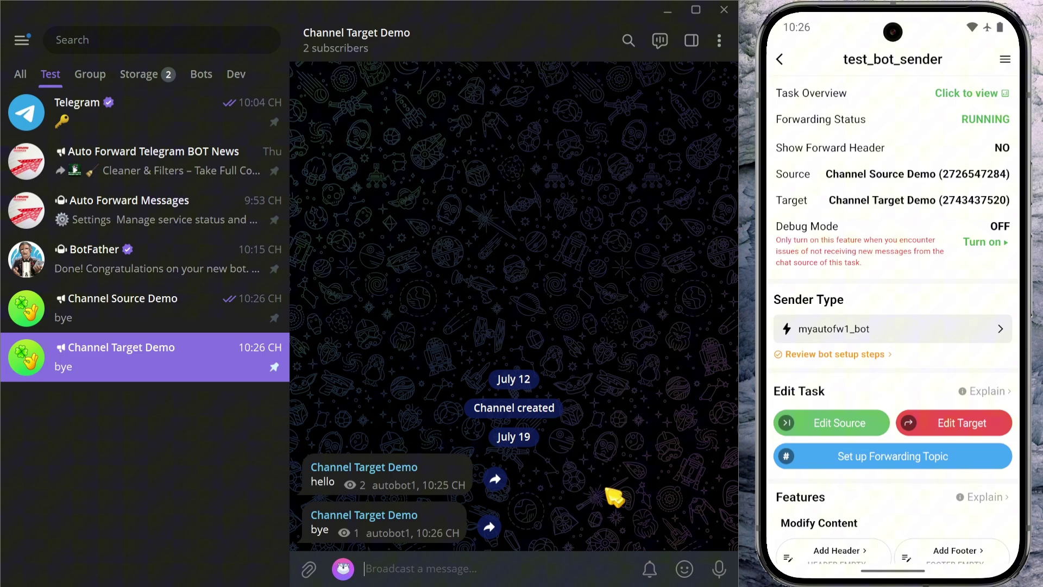
Replace myautofw1_bot with myautofw2_bot as the task's single Select Bot sender.
click(869, 331)
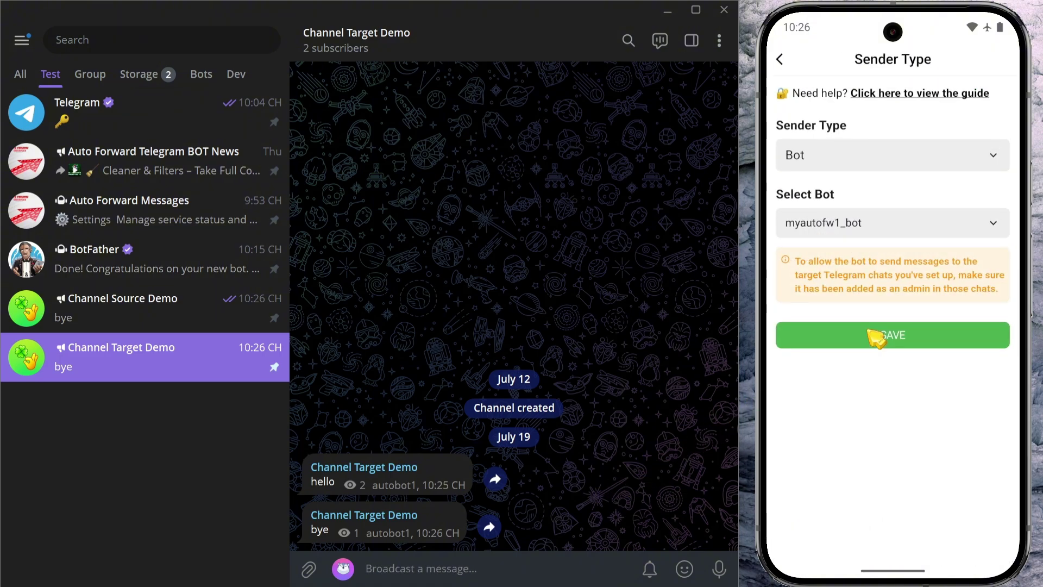
click(841, 224)
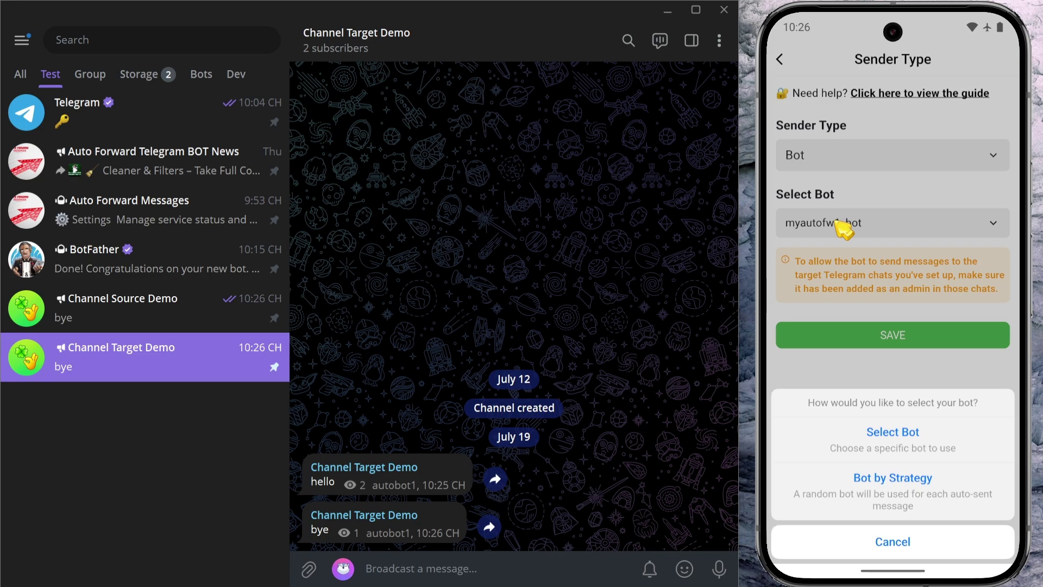
click(899, 445)
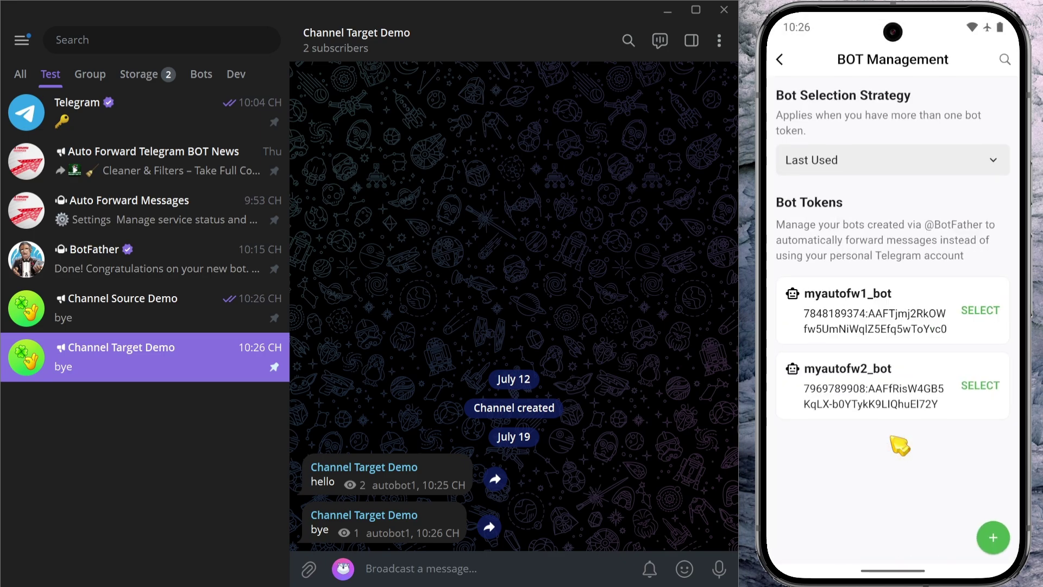
click(979, 389)
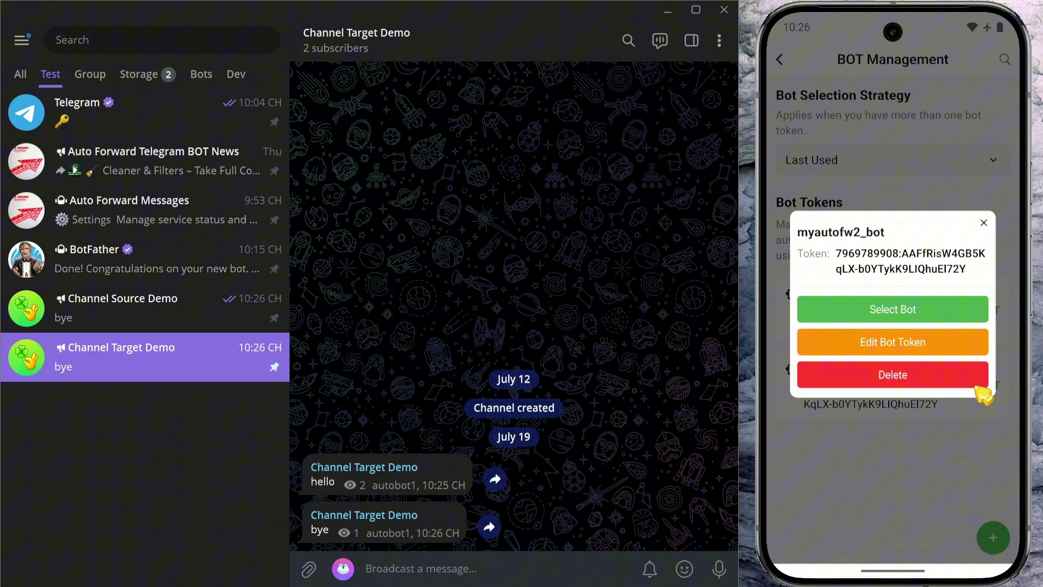
click(896, 310)
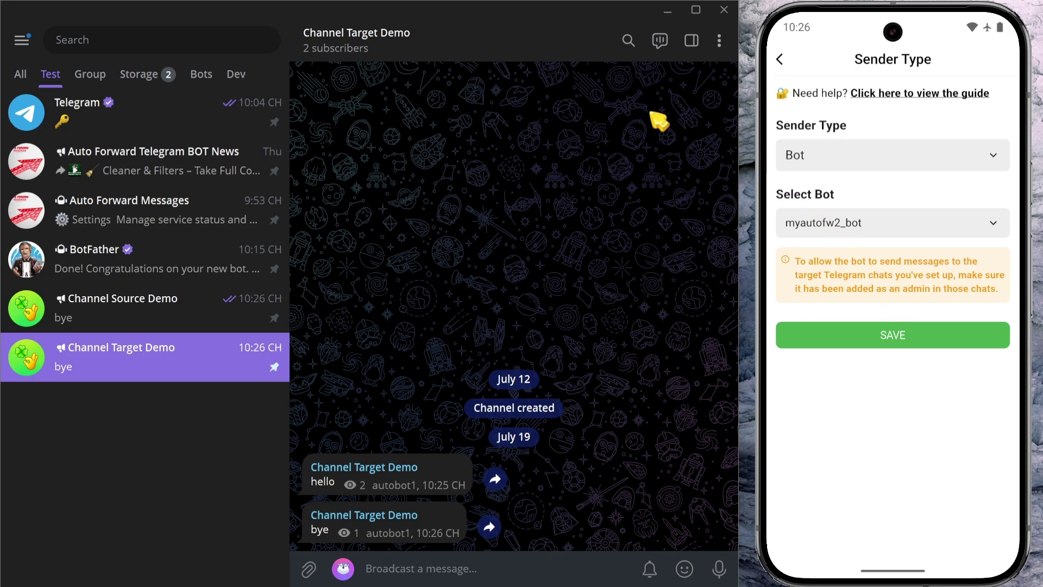
click(372, 43)
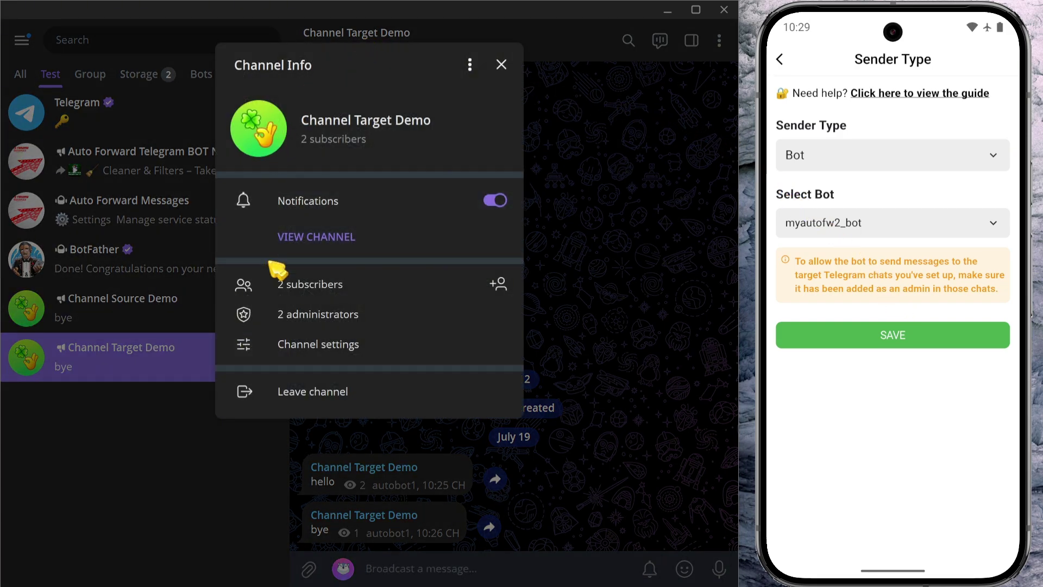
click(325, 317)
click(299, 518)
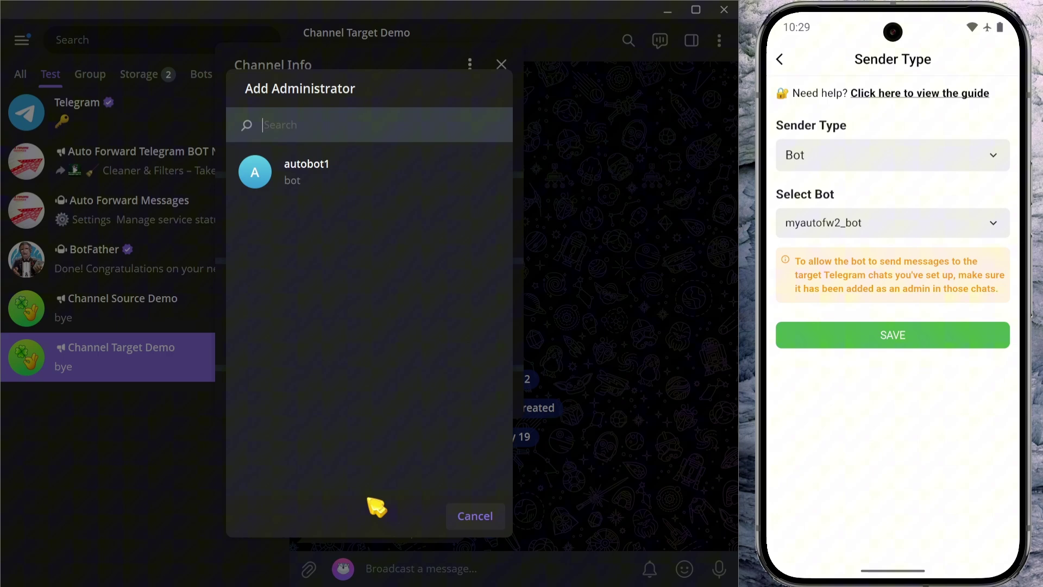
text(@myautofw2_bot)
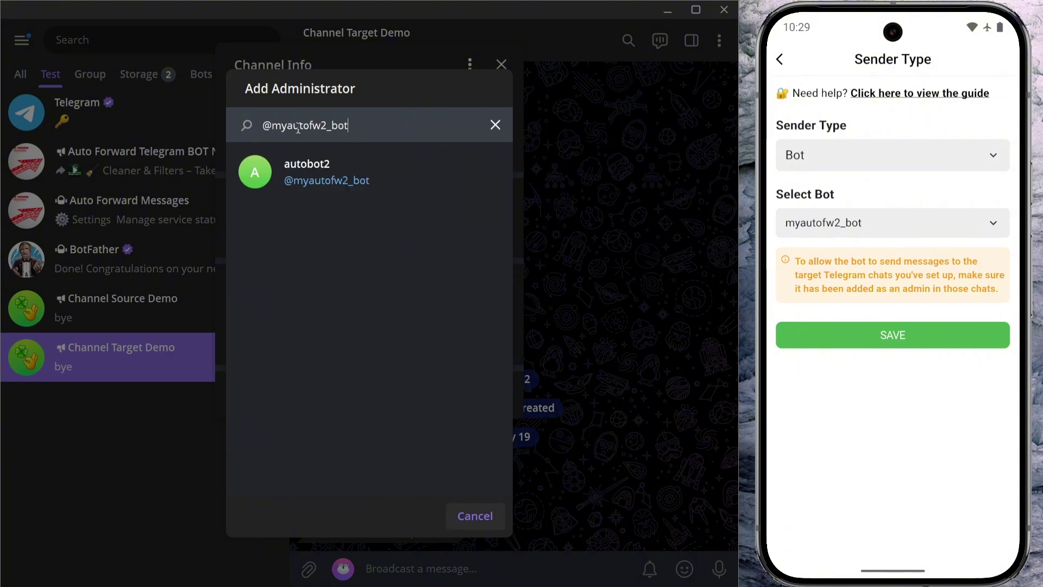
click(282, 191)
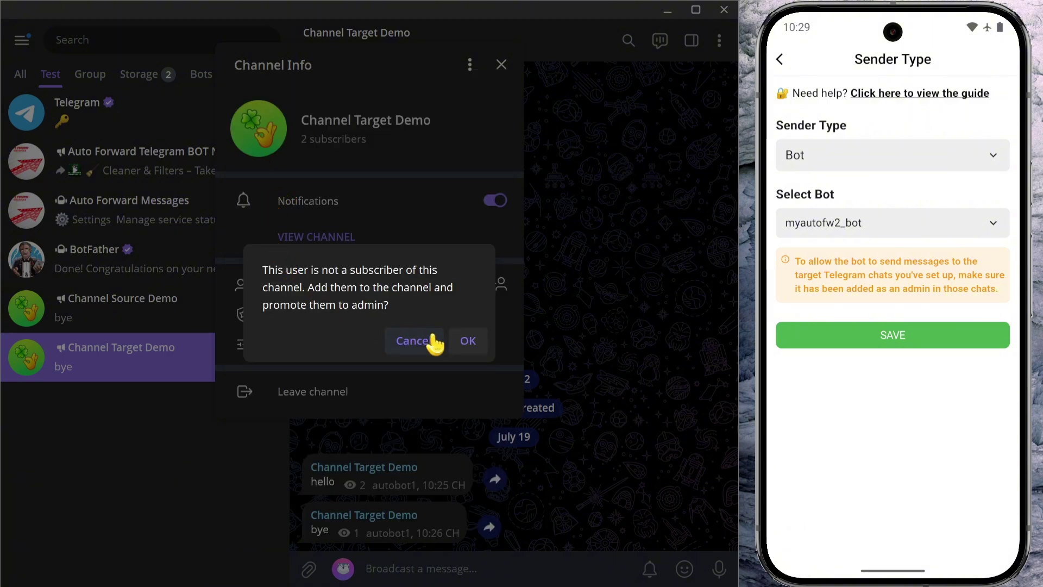
click(468, 340)
click(480, 492)
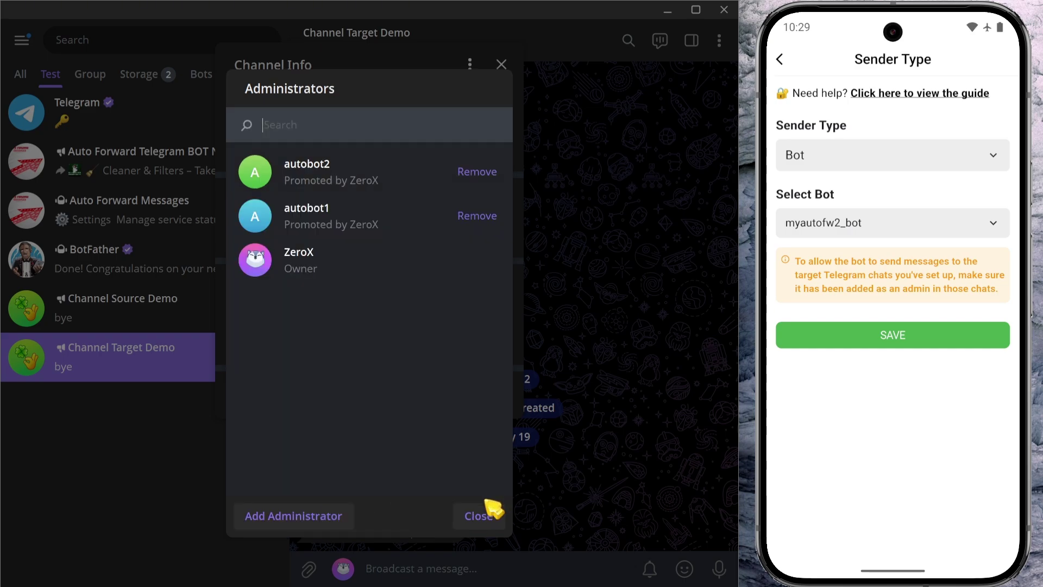
Save myautofw2_bot as the test_bot_sender task's sender.
click(490, 508)
click(501, 65)
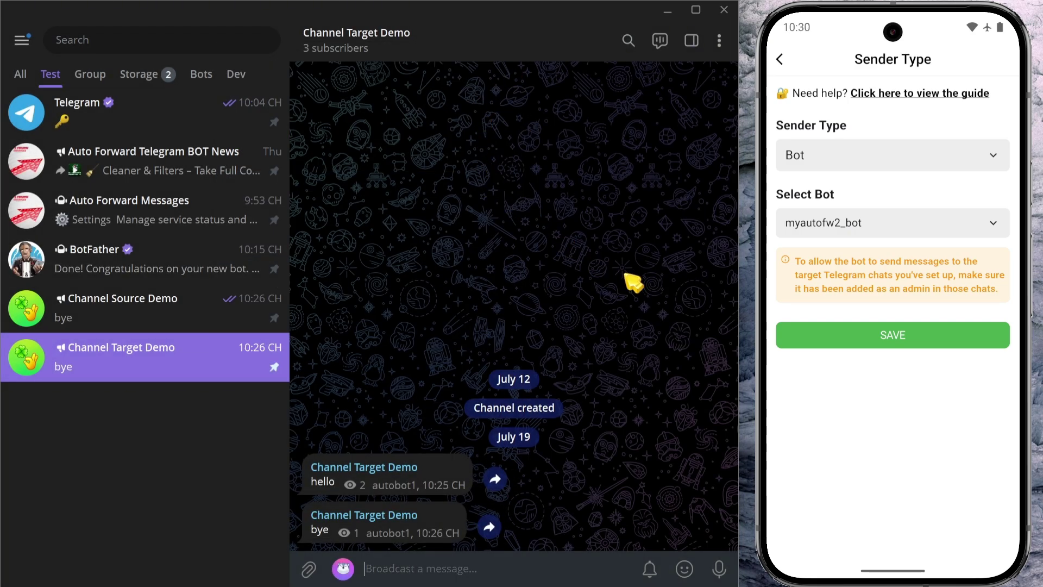
click(894, 337)
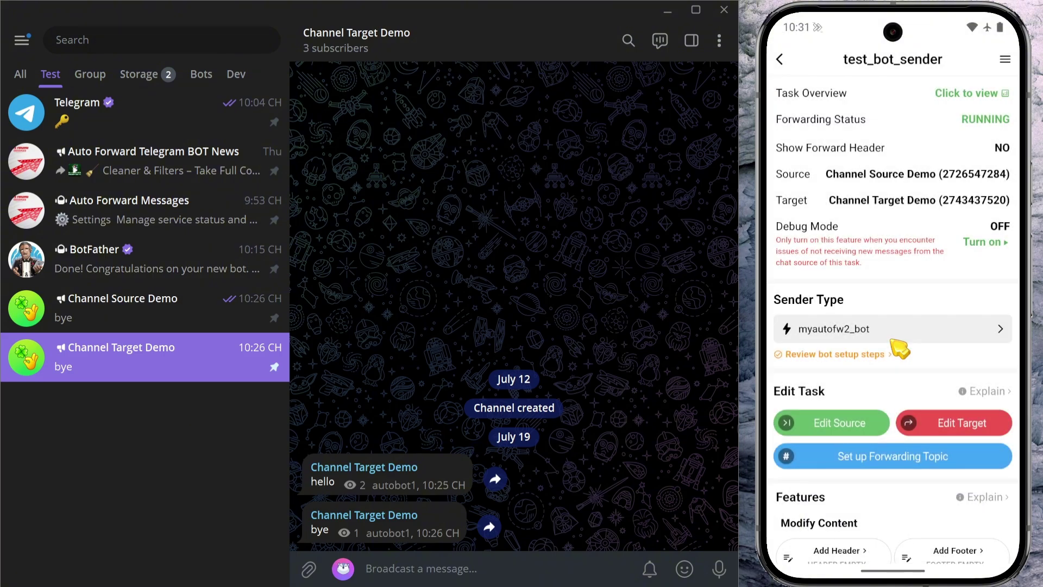
Send test messages 1, 2 and 3 in Channel Source Demo and check Channel Target Demo for autobot2's forwards.
click(168, 307)
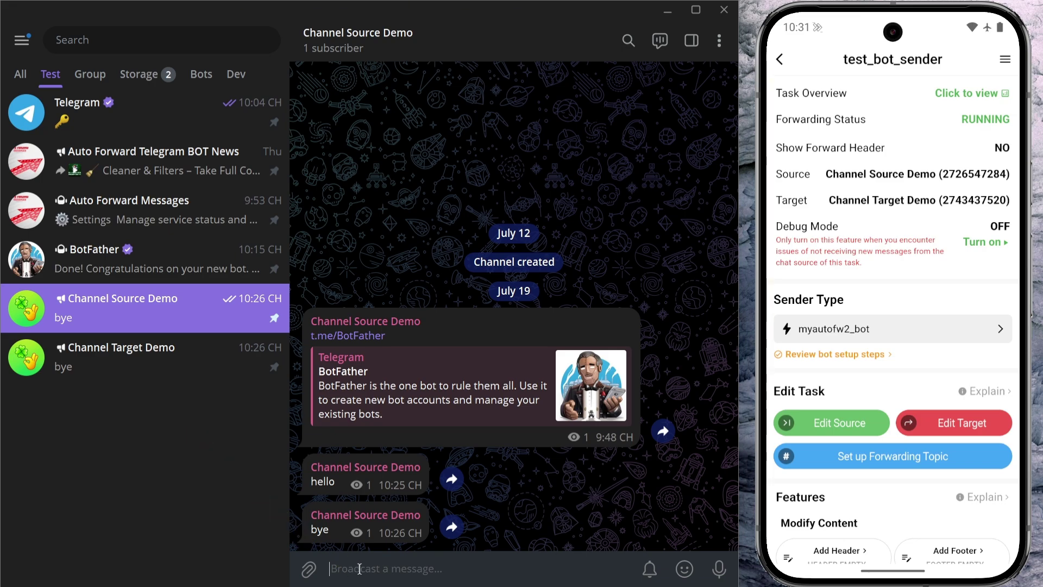
text(1)
key(Return)
text(2)
key(Return)
text(3)
key(Return)
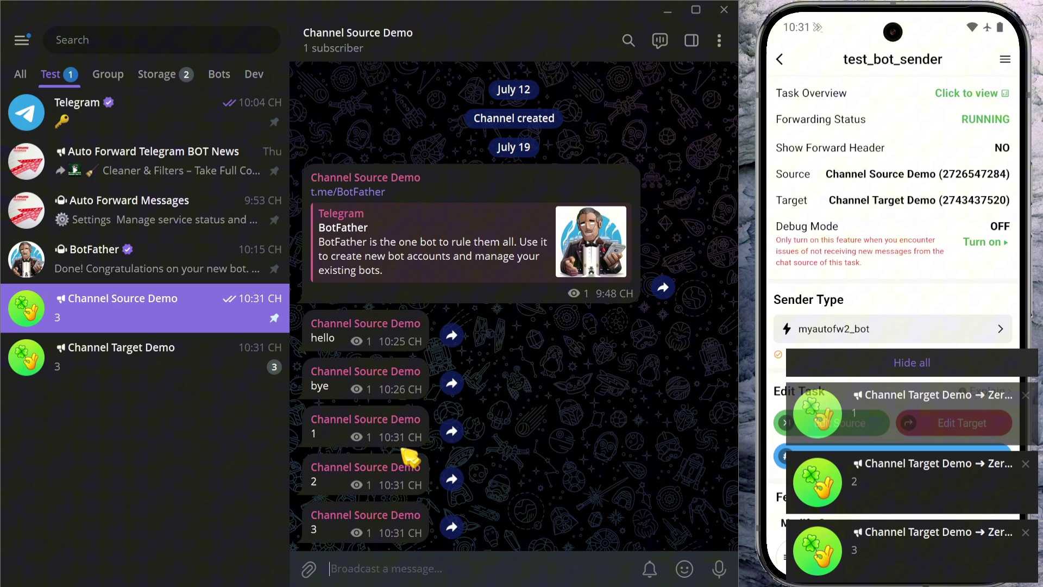
click(243, 366)
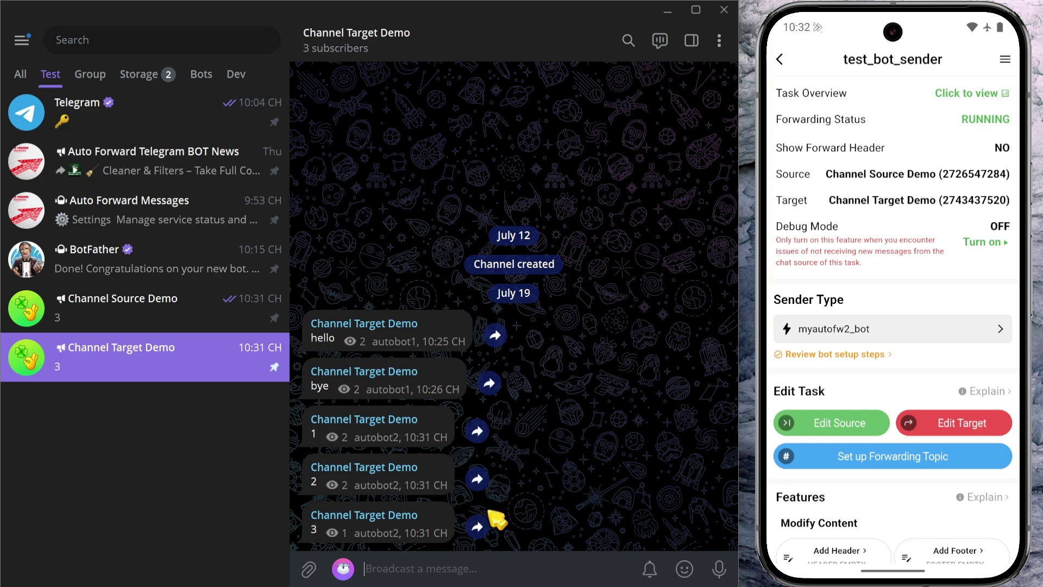
Keep sender type Bot and switch bot selection to Bot by Strategy.
click(884, 330)
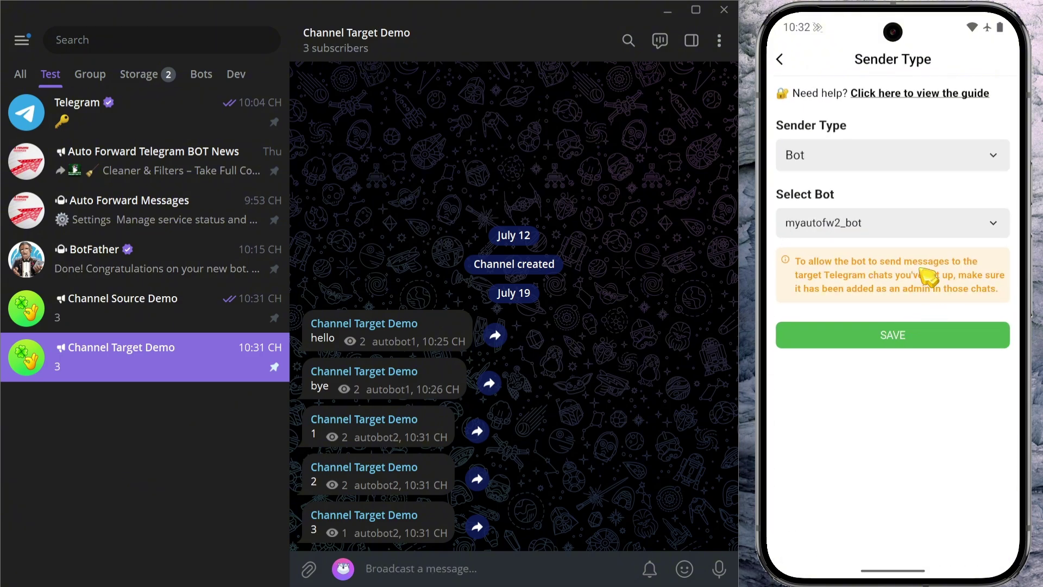
click(823, 224)
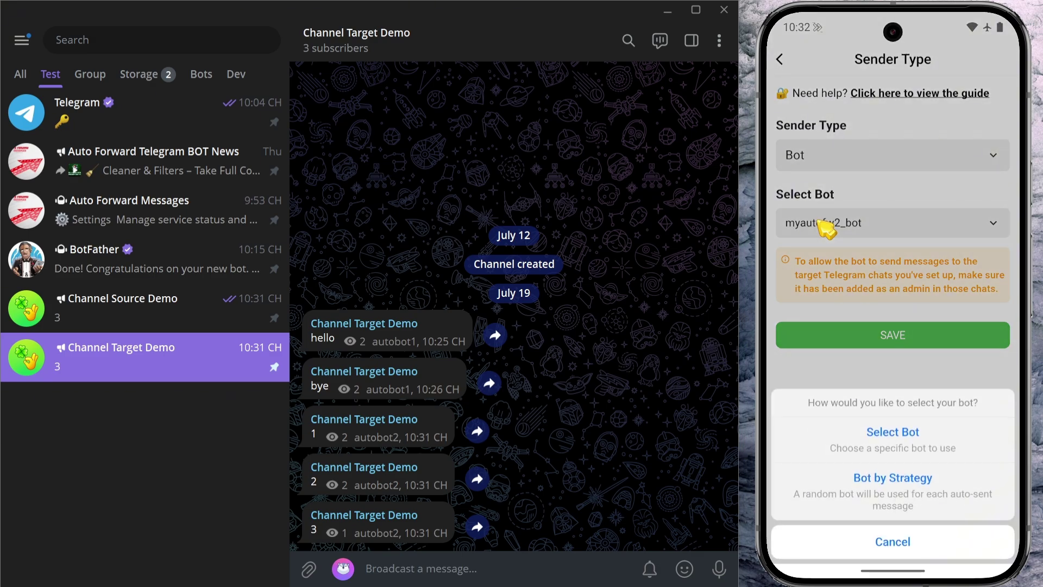
click(930, 509)
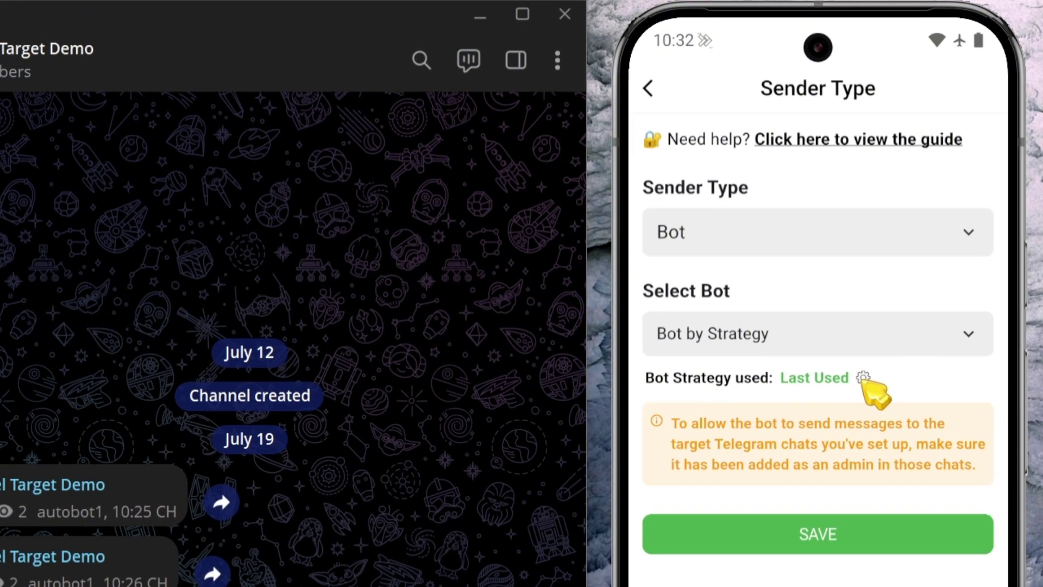
Change the bot selection strategy from Last Used to Random and update it.
click(863, 377)
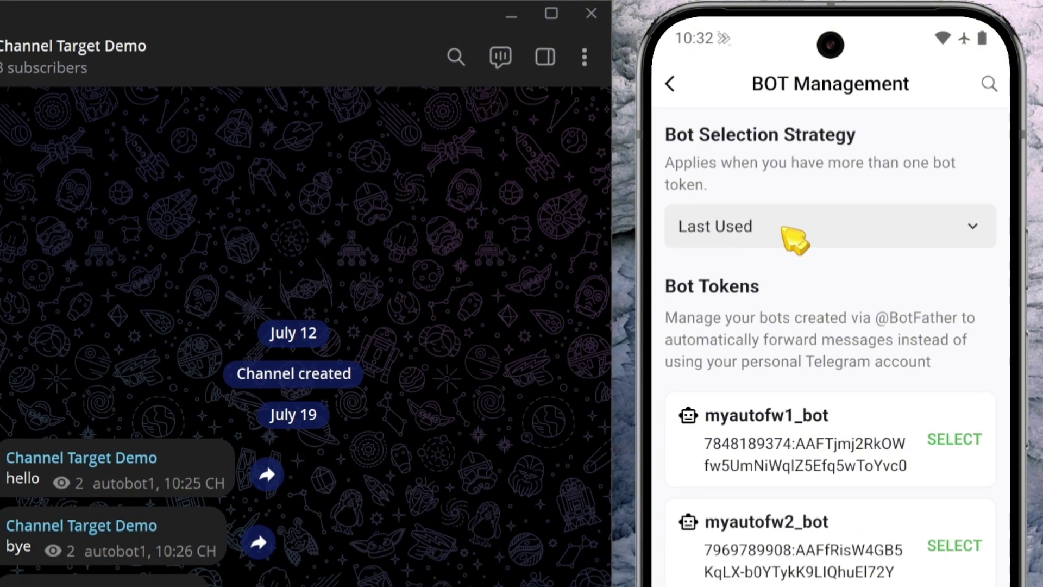
click(774, 243)
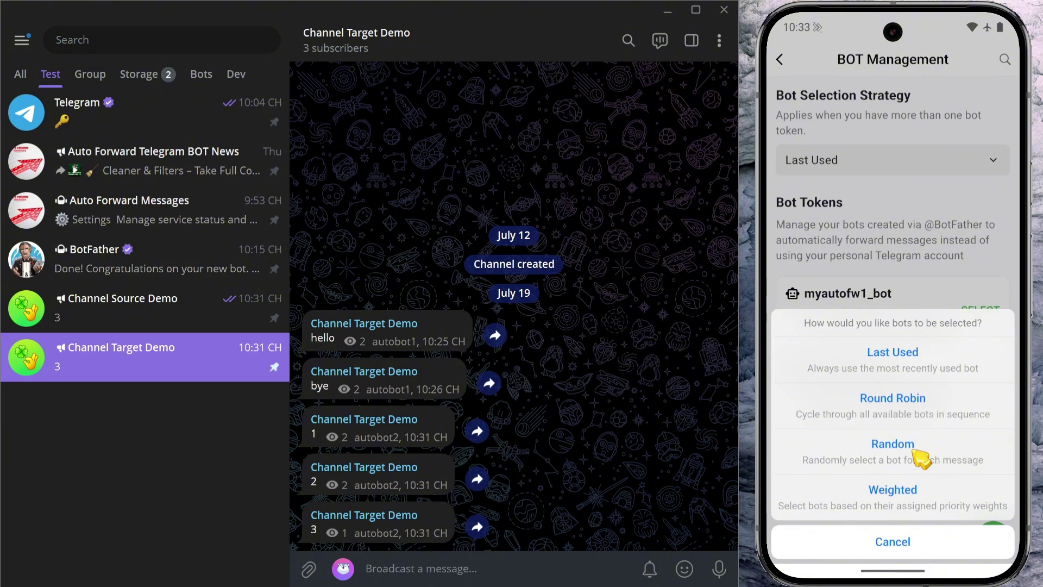
click(892, 448)
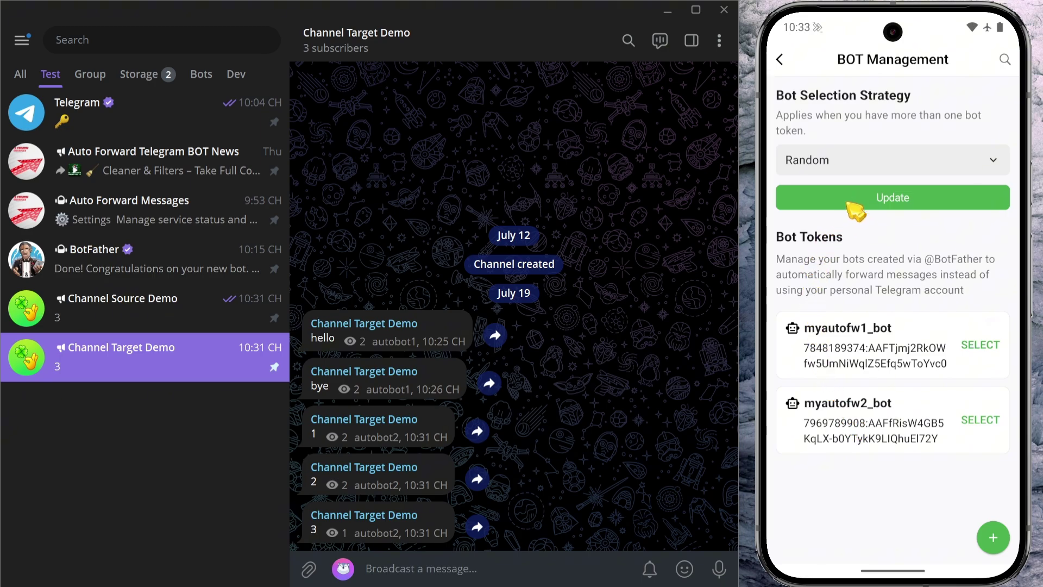
click(894, 198)
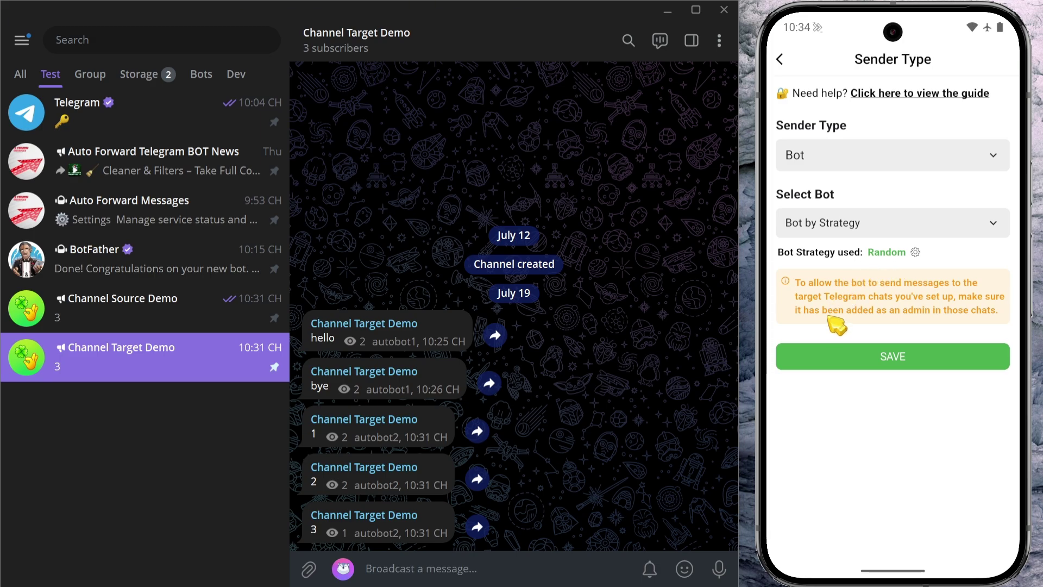
Save Bot by Strategy as the test_bot_sender task's sender type.
click(879, 360)
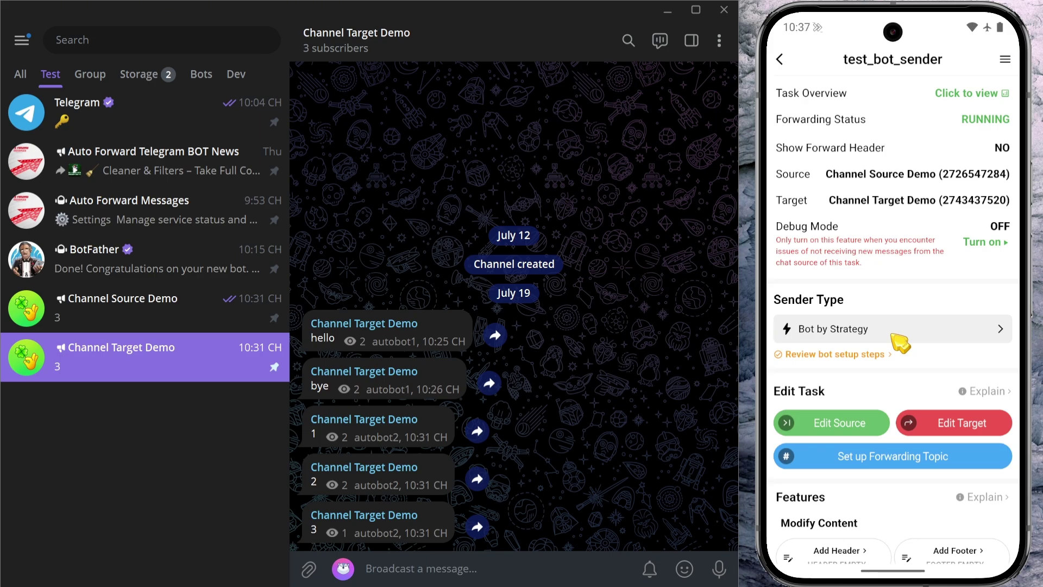
Paste and send a separator line in Channel Source Demo.
click(248, 311)
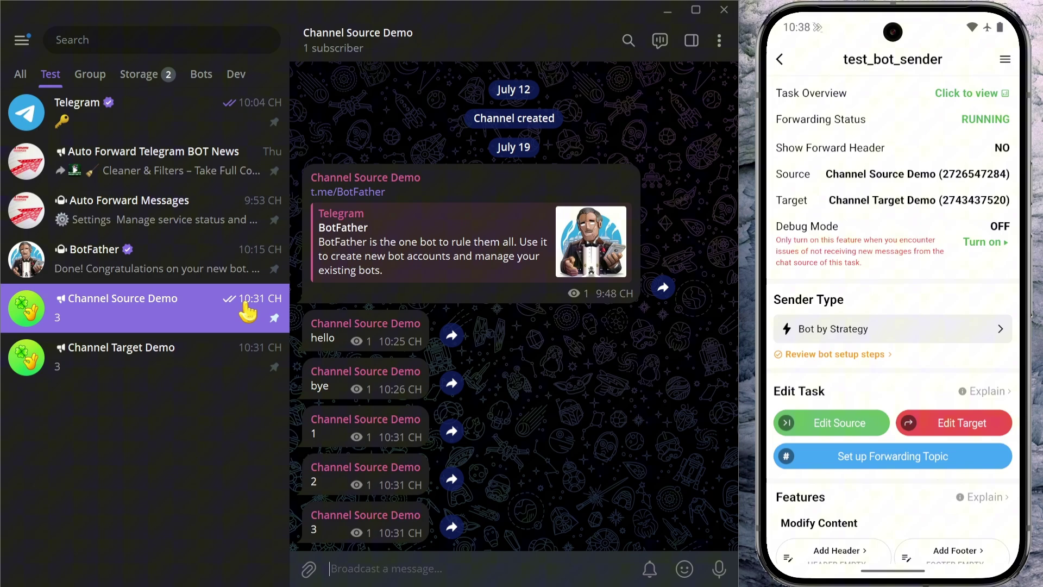
click(375, 562)
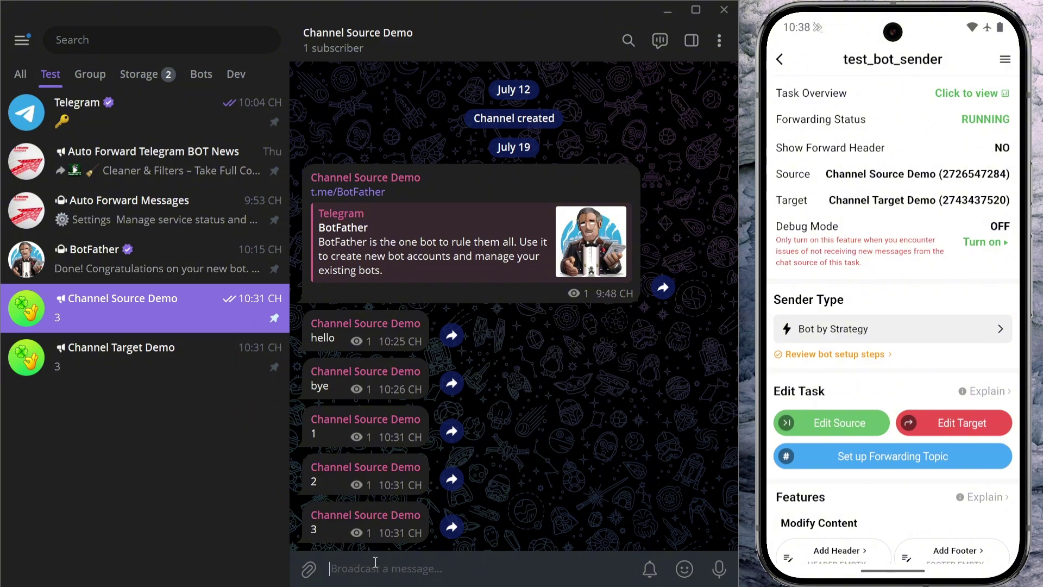
text(———————)
key(Return)
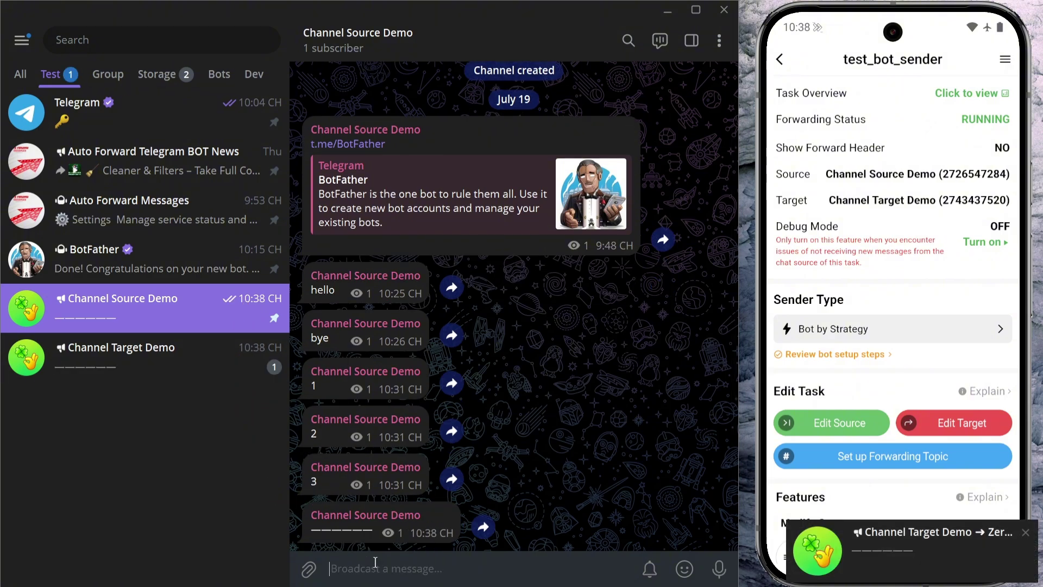
Send test messages 1 through 9, then check their forwards in Channel Target Demo.
text(1 2 3 4 5 6 )
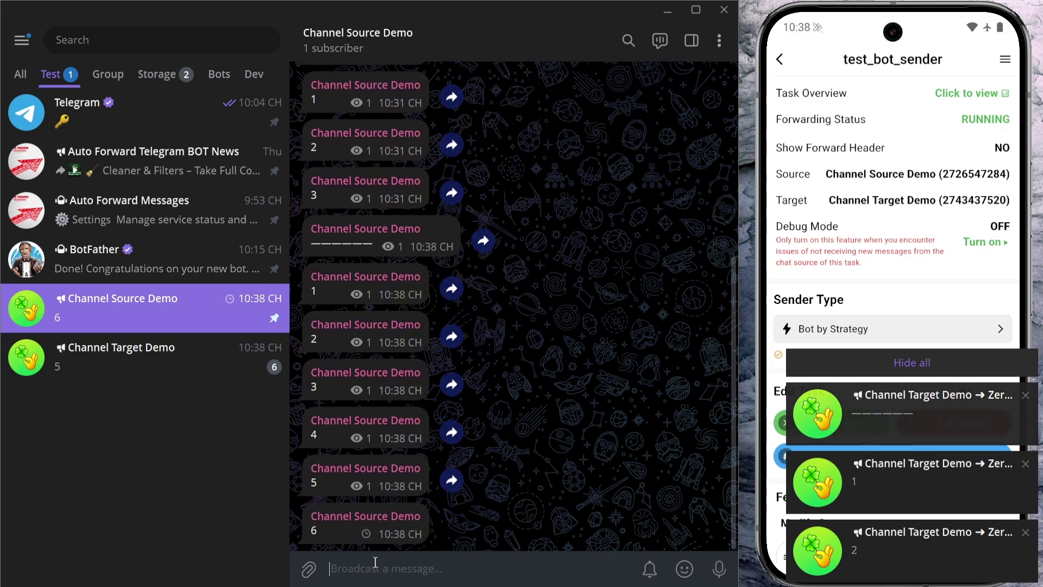
text(7)
key(Return)
text(8)
key(Return)
text(9)
key(Return)
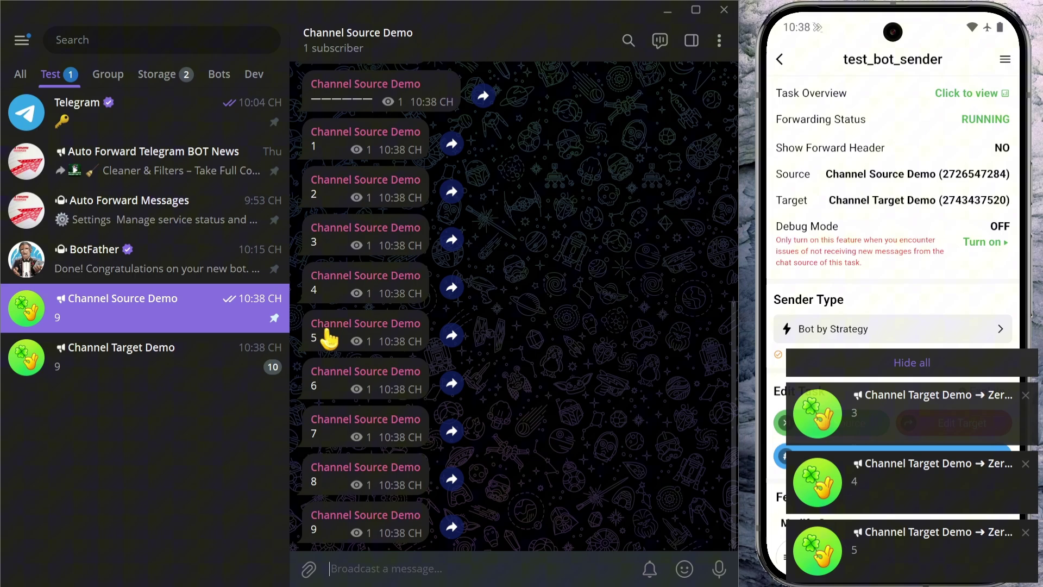
click(214, 353)
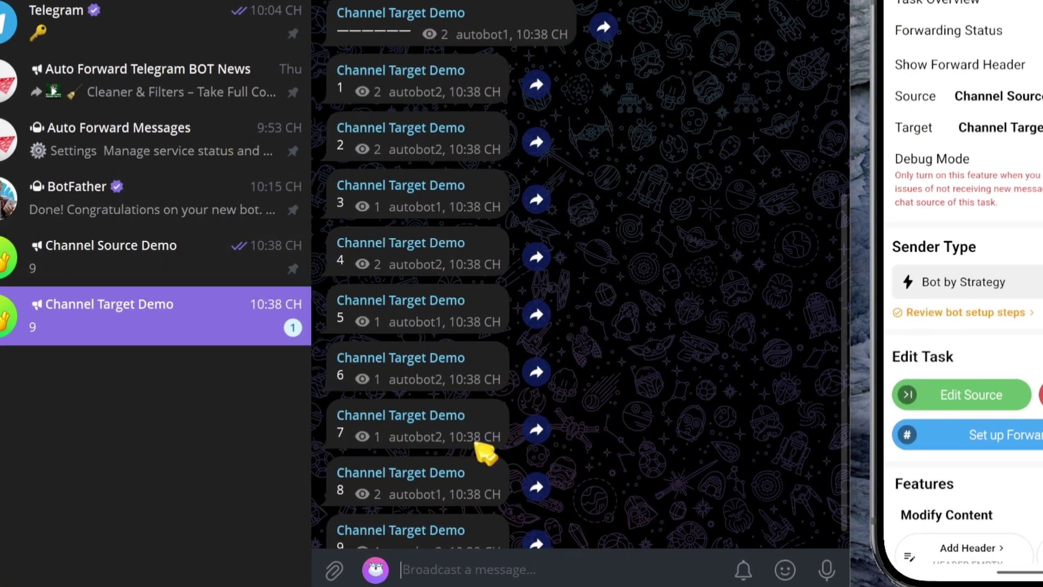
scroll(594, 427, down, 1)
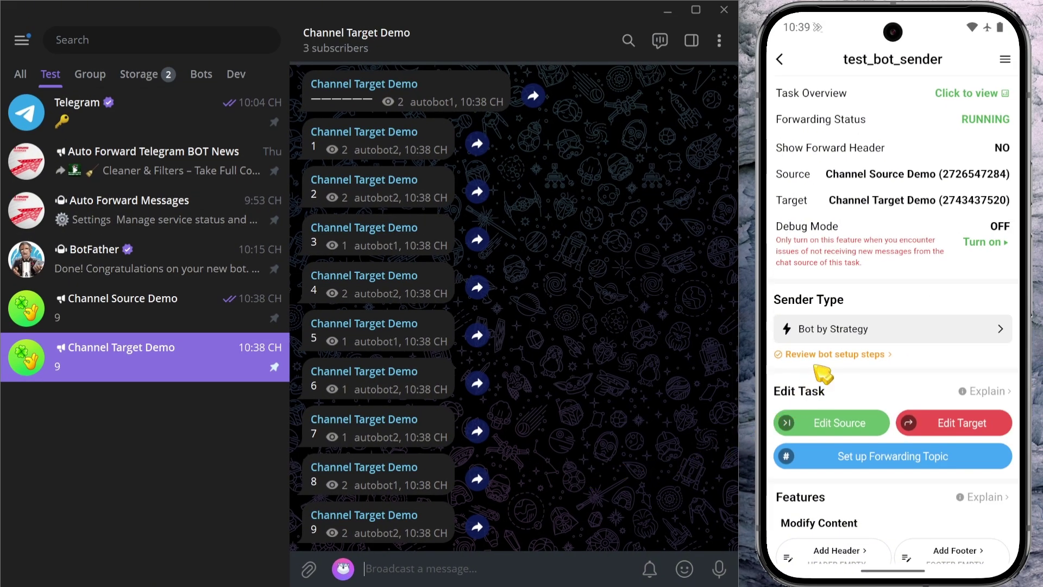
Change the task's sender type from Bot by Strategy to Personal Telegram Account and save.
click(844, 332)
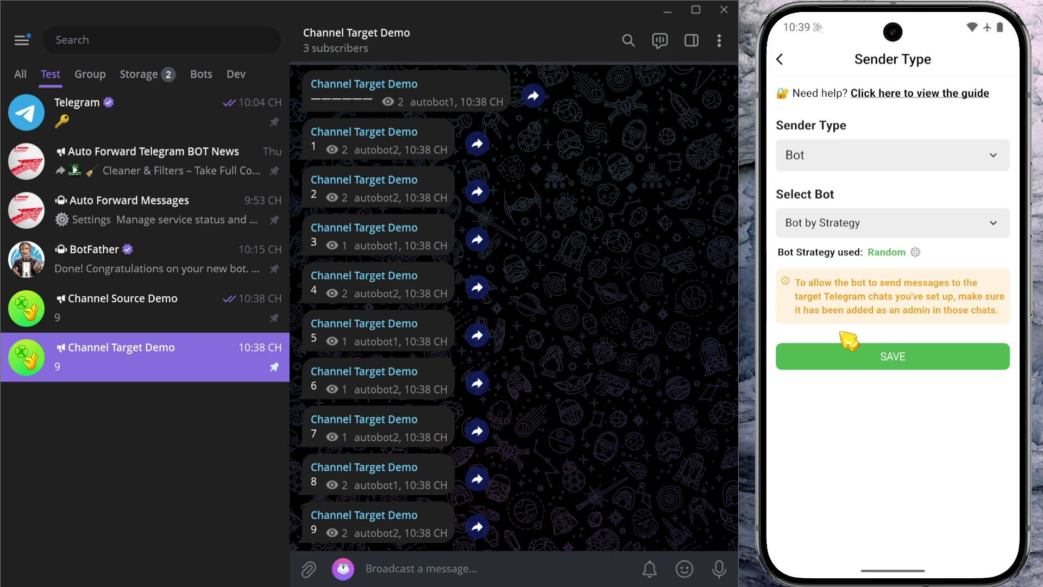
click(847, 158)
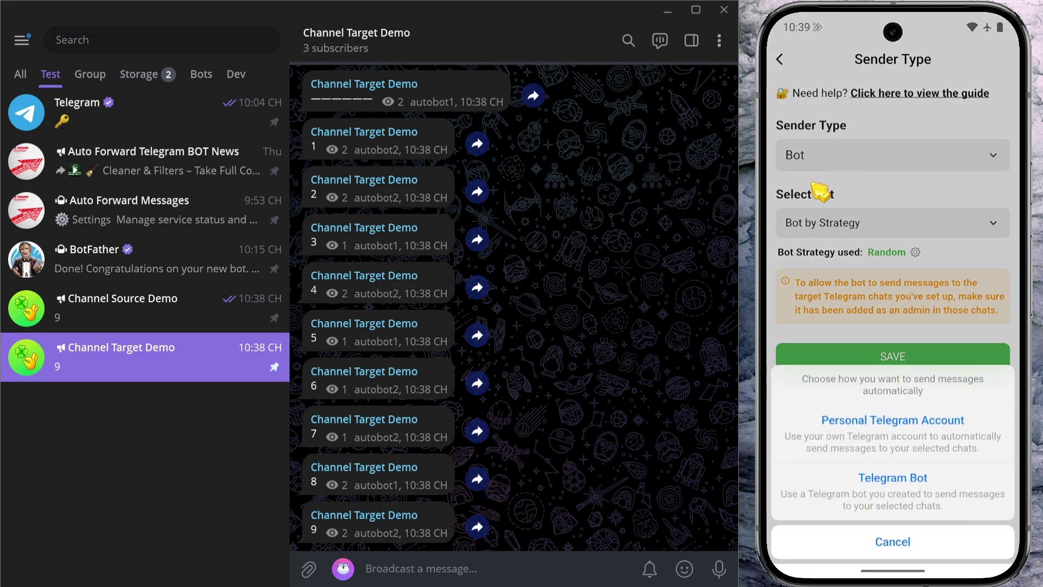
click(892, 442)
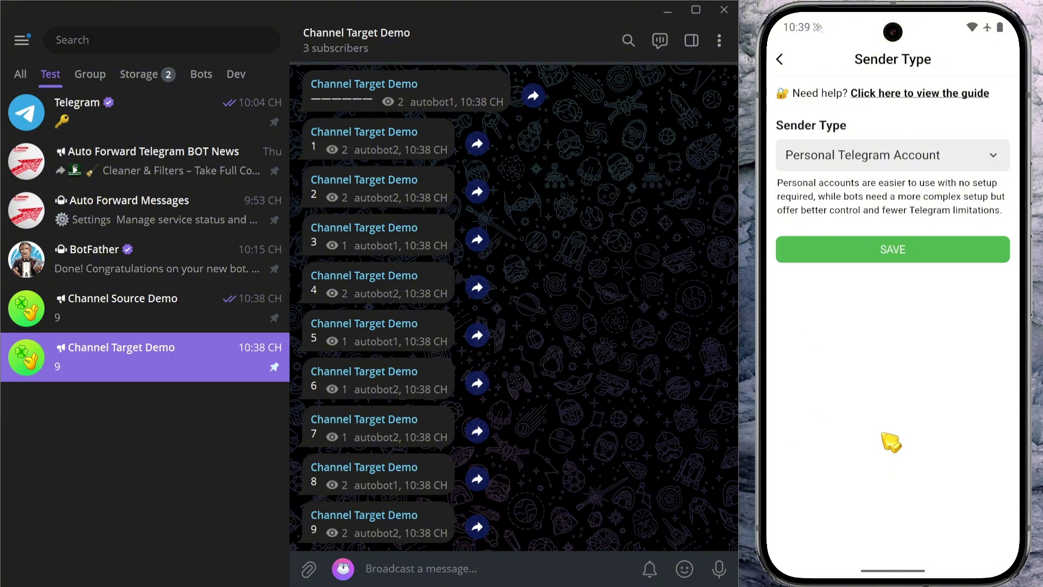
click(896, 251)
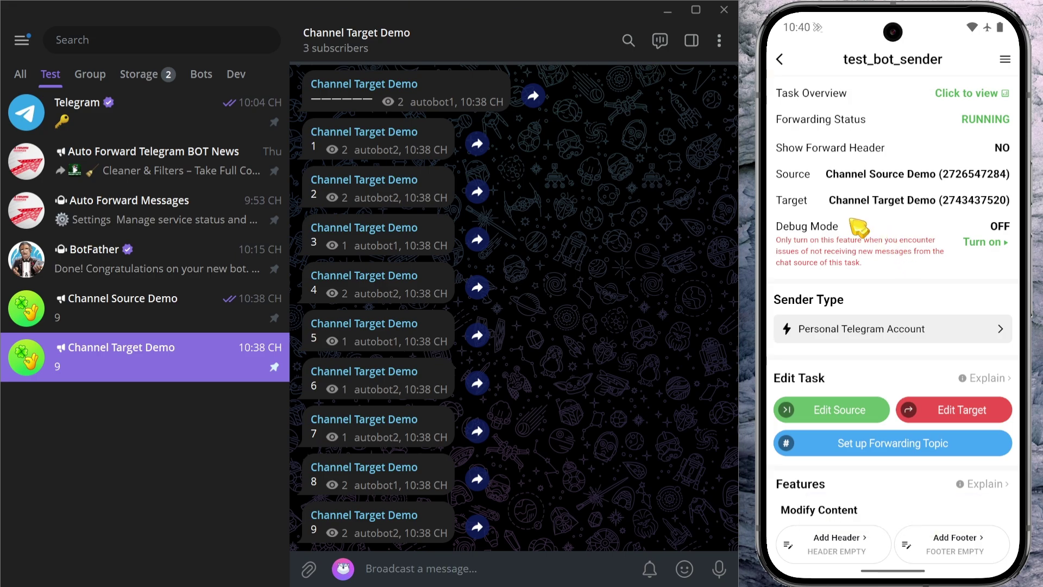
Send abc in Channel Source Demo, check its forward in Channel Target Demo, then return to the dashboard.
click(227, 310)
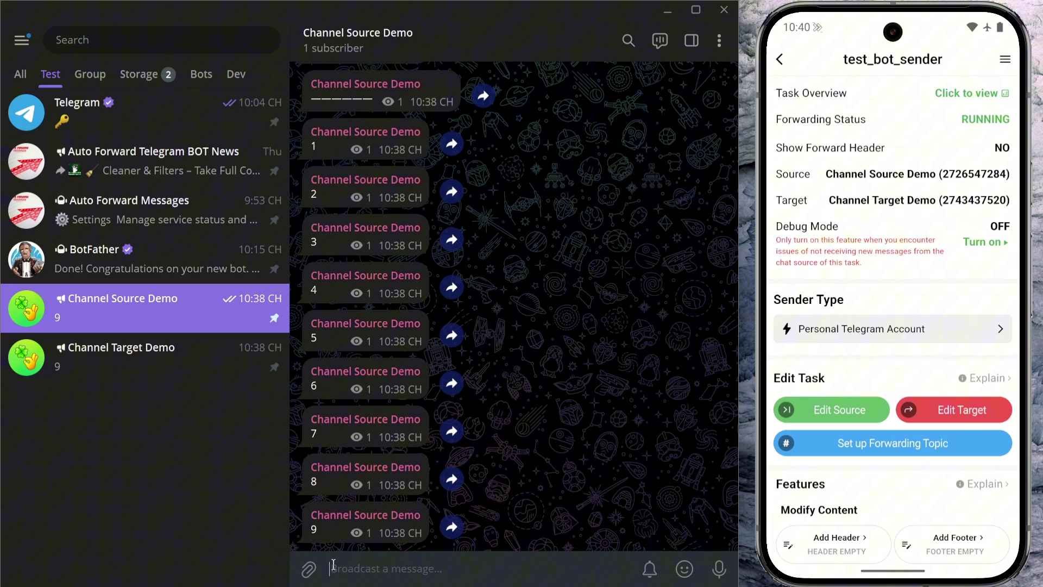
text(abc)
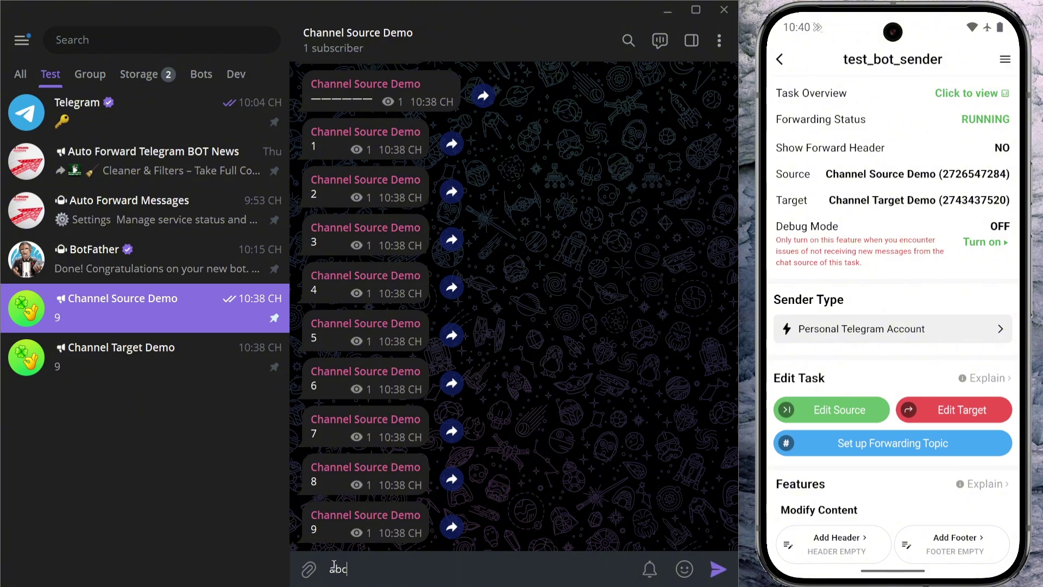
key(Return)
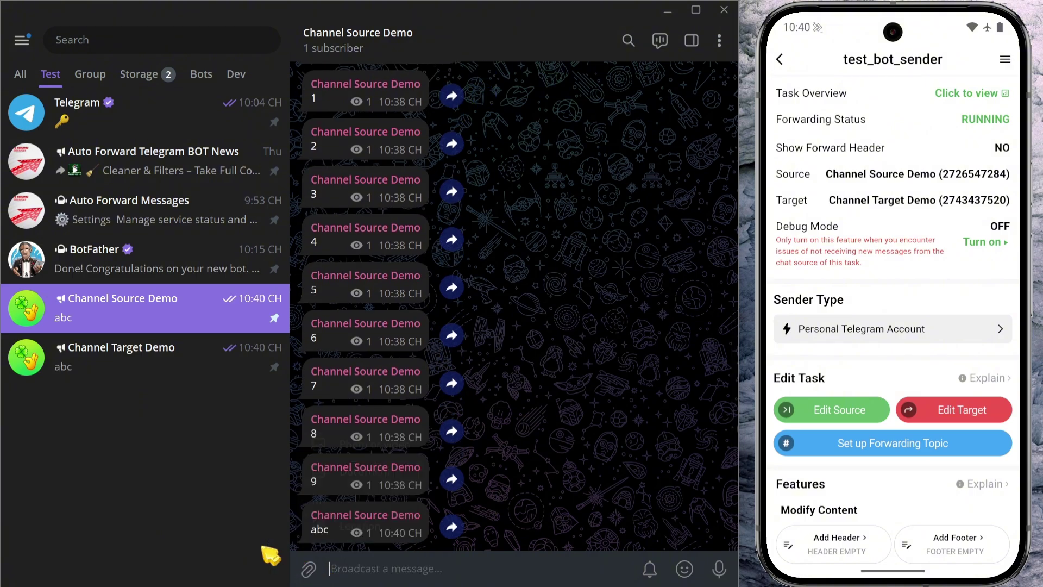
click(146, 372)
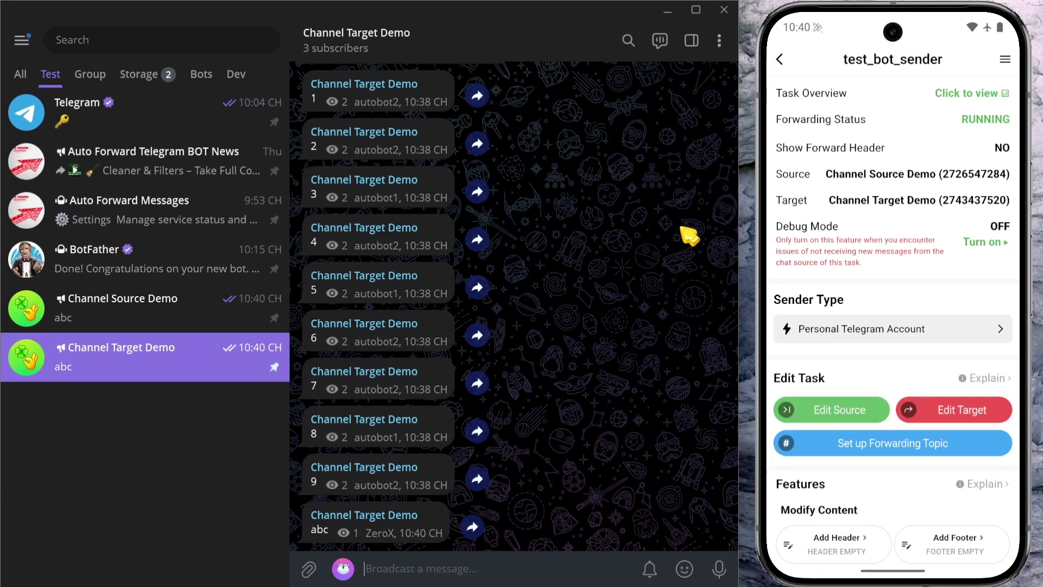
click(781, 60)
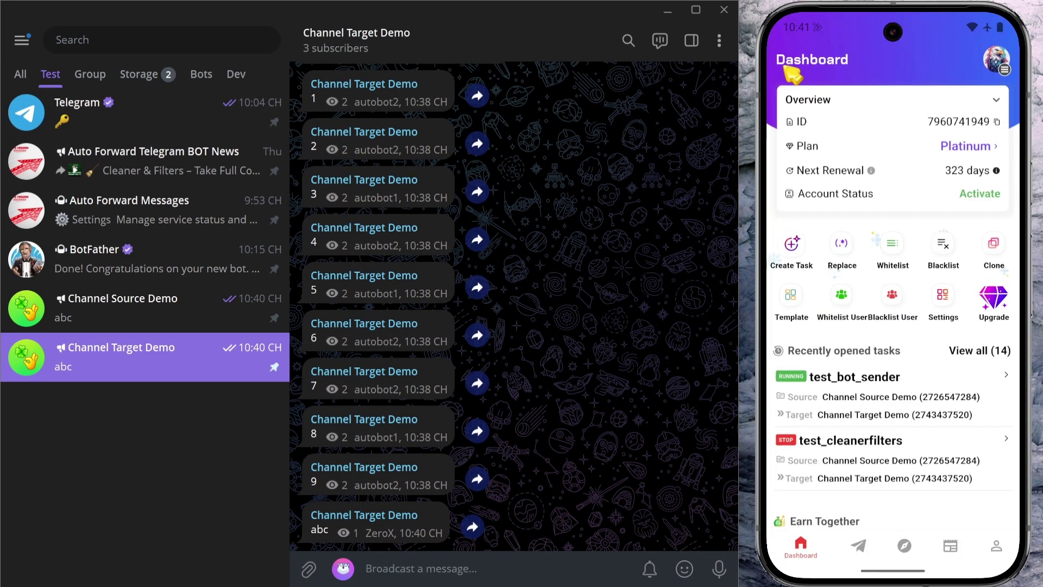
Go to the Profile page with its premium, affiliate, subscription and support options.
click(995, 545)
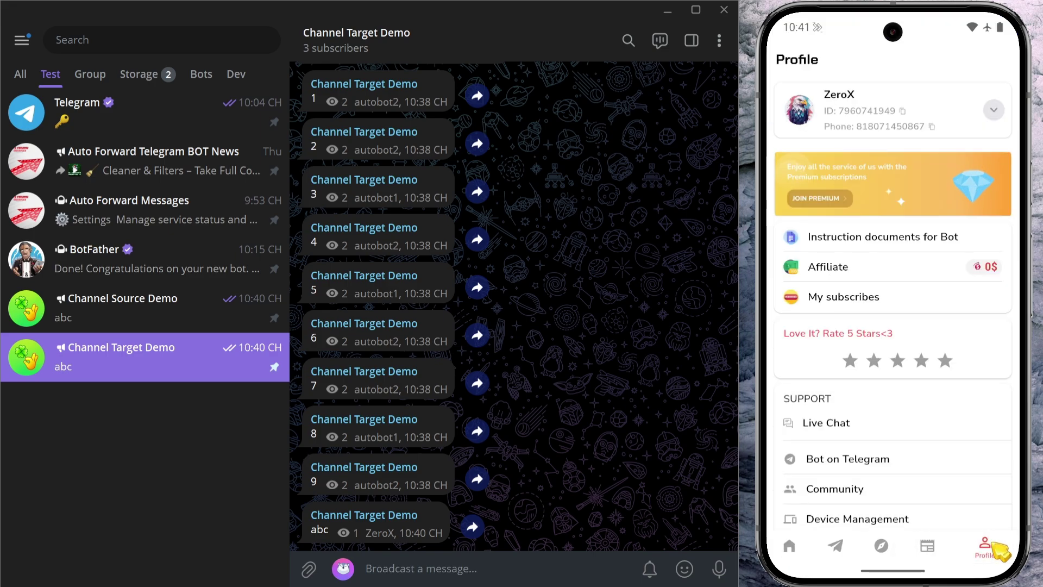